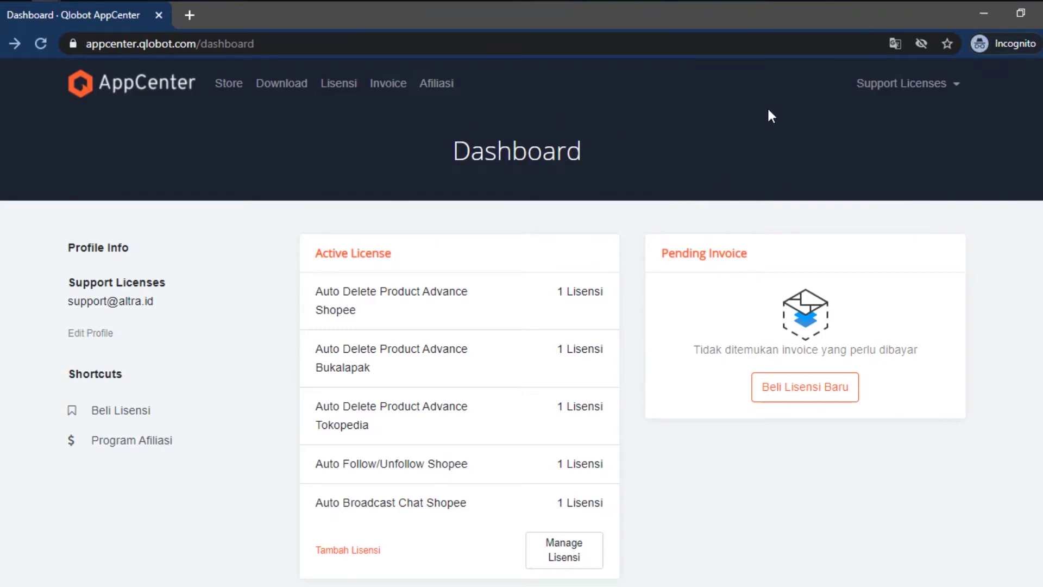
# - Open the licenses page and download the Qlobot Launcher installer
pyautogui.click(330, 104)
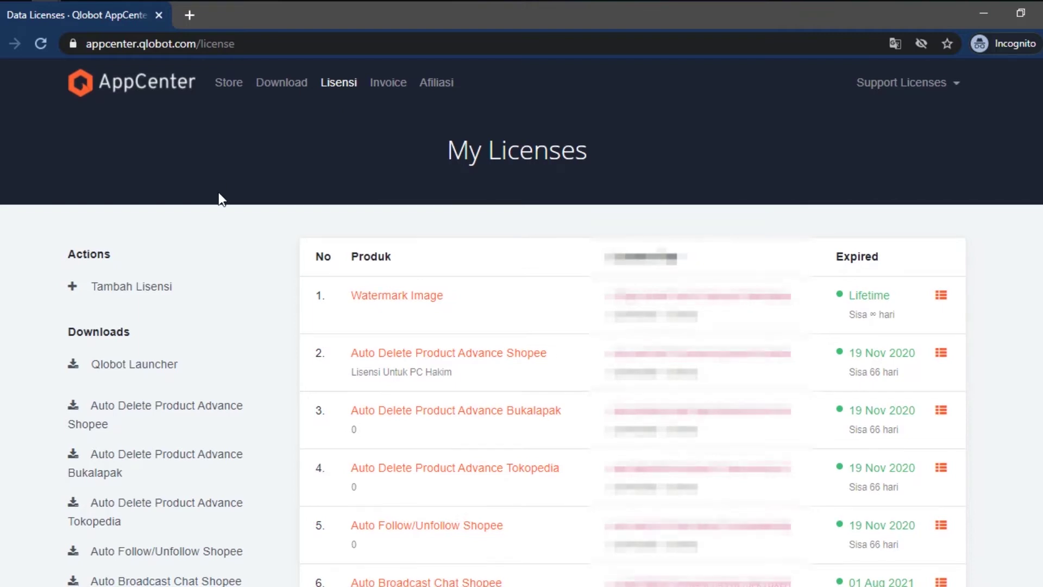
pyautogui.scroll(-3, 221, 198)
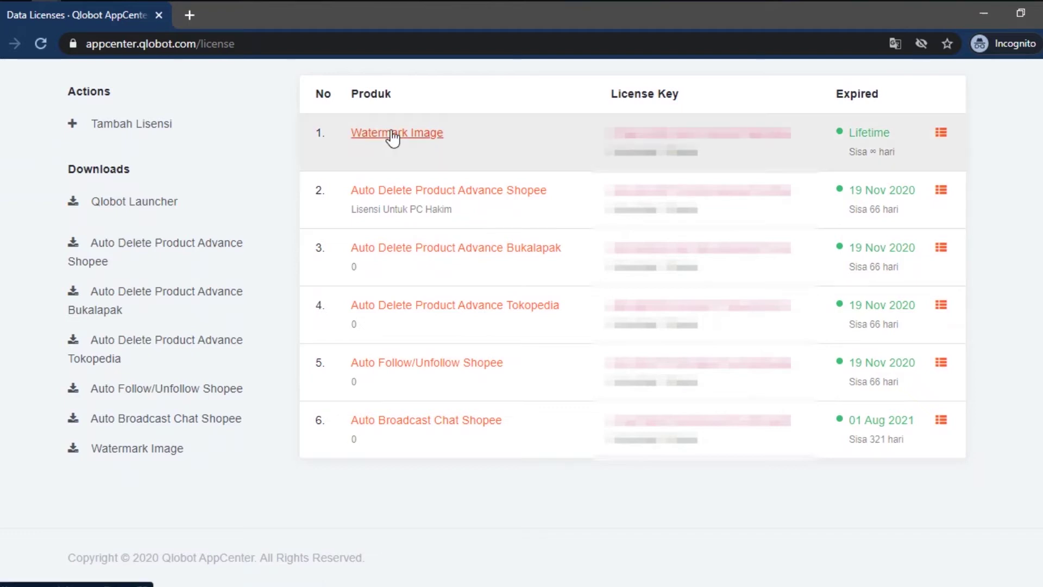
pyautogui.scroll(3, 550, 81)
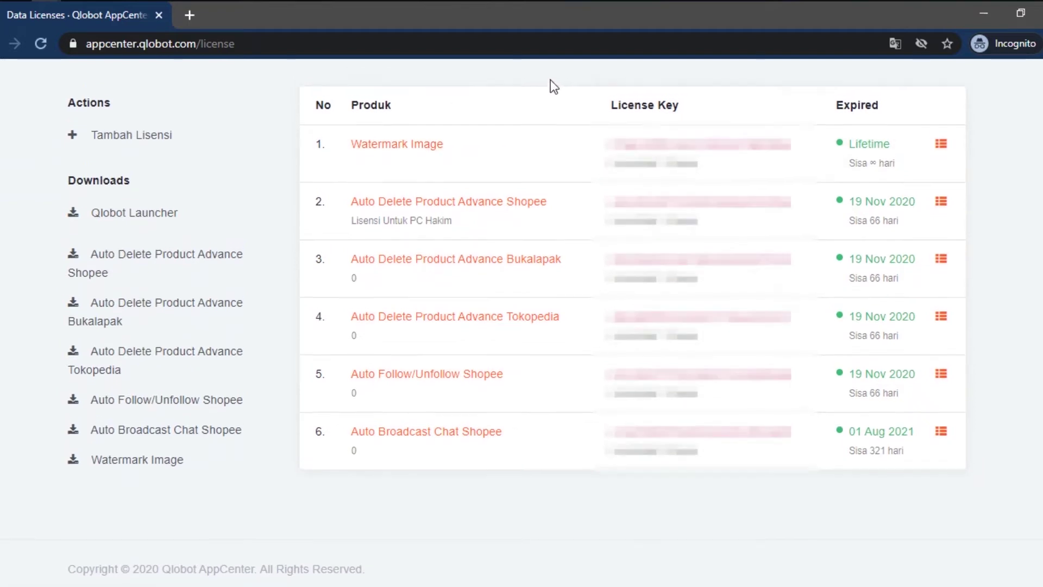
pyautogui.scroll(-1, 541, 210)
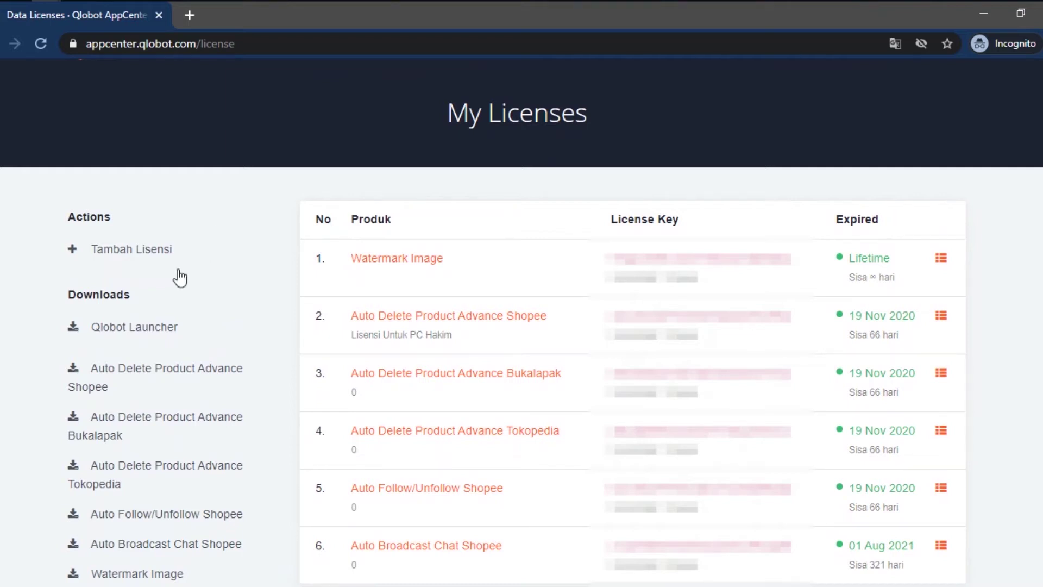
pyautogui.click(145, 319)
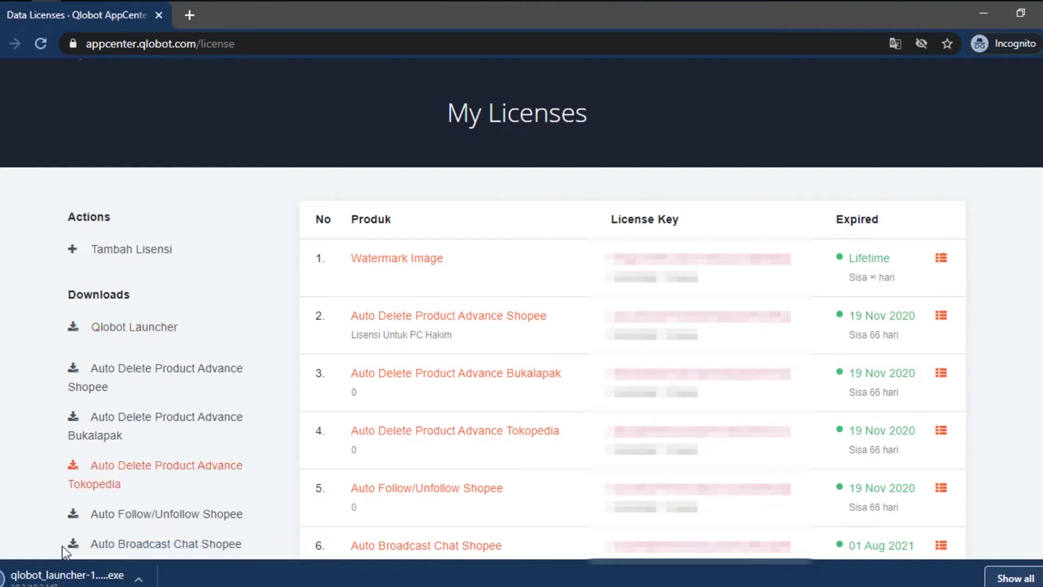
# - Open the downloaded qlobot_launcher-1.1.2.exe and allow it to run past Microsoft Defender SmartScreen
pyautogui.click(138, 579)
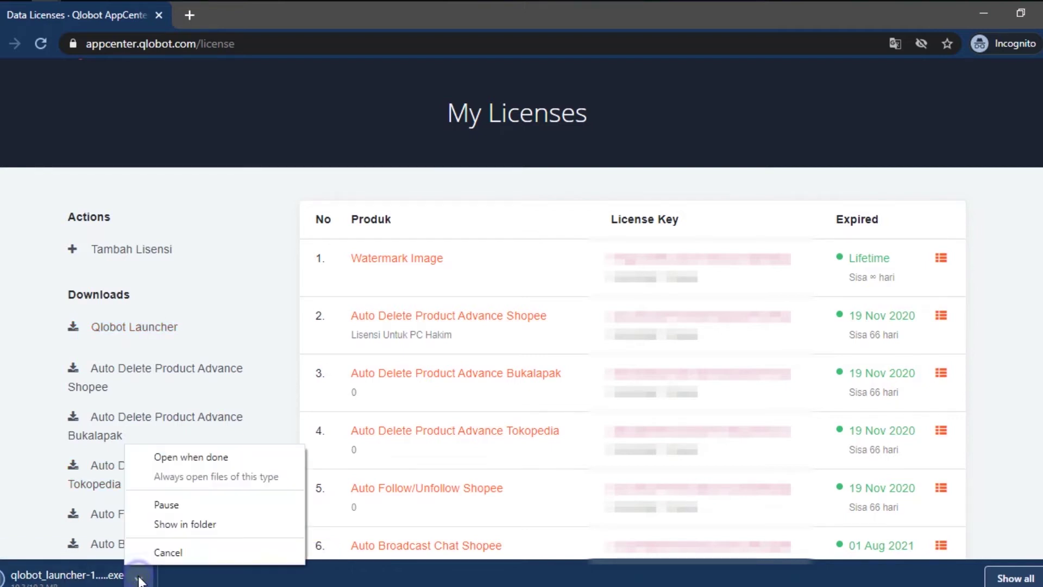
pyautogui.click(193, 456)
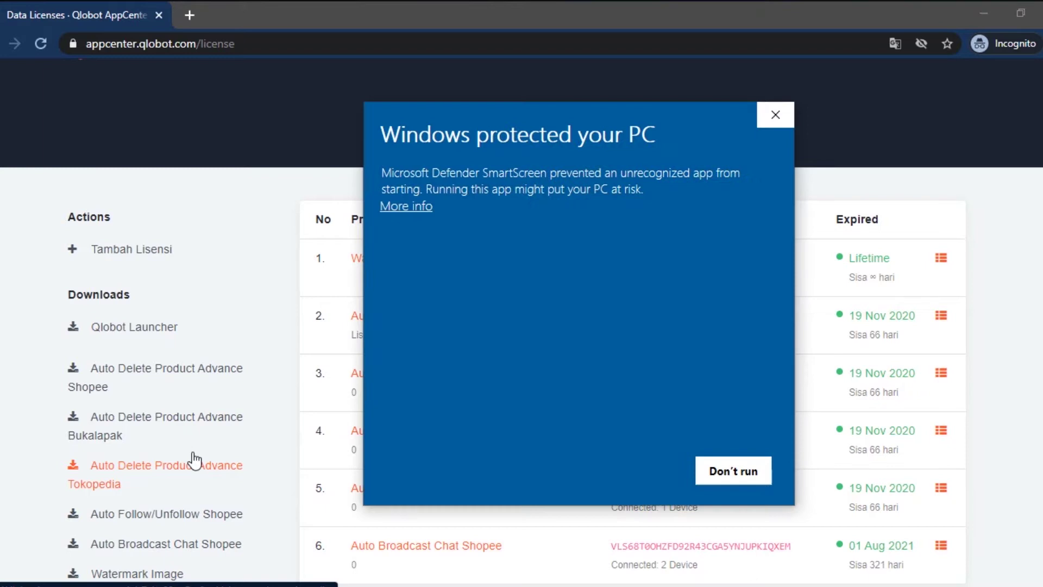
pyautogui.click(426, 208)
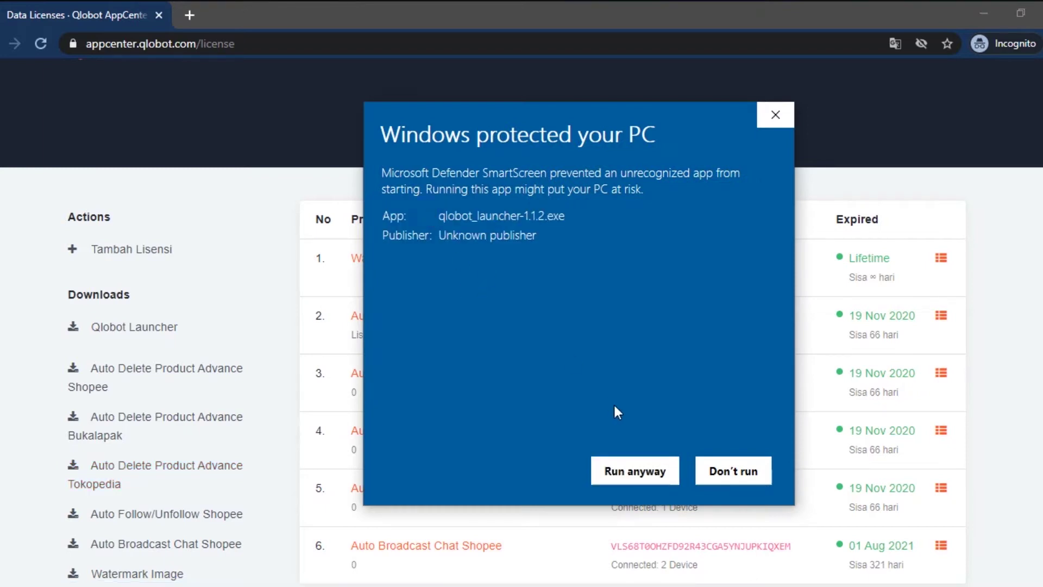
pyautogui.click(629, 477)
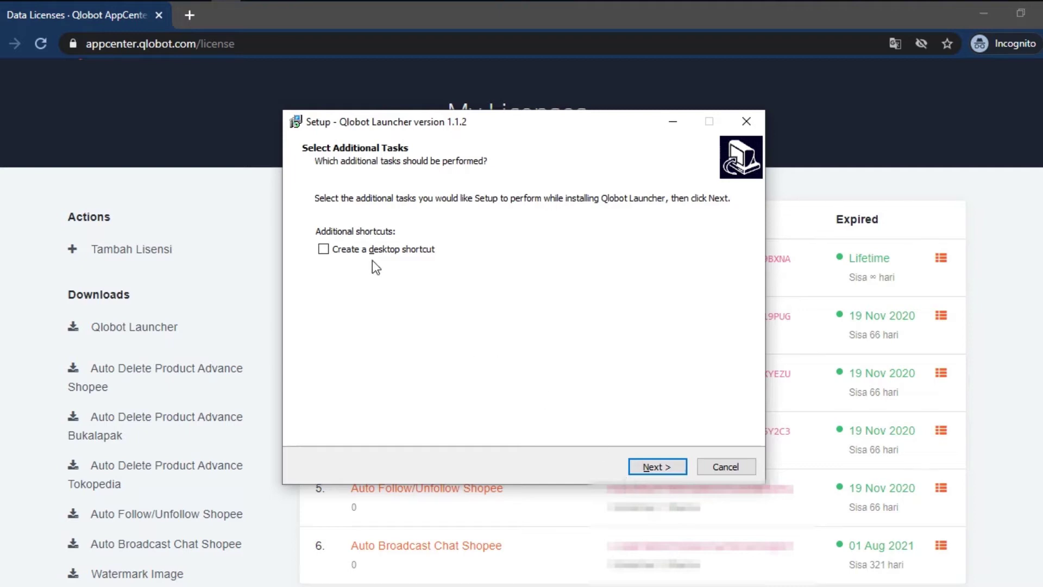
# - Install Qlobot Launcher with a desktop shortcut and finish the setup wizard with Run Qlobot Launcher enabled
pyautogui.click(329, 249)
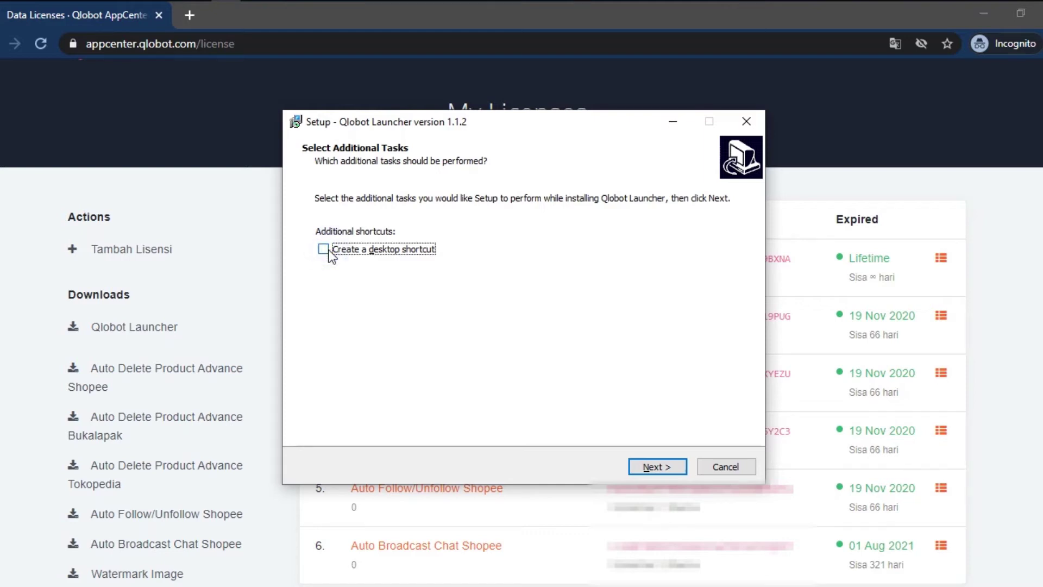
pyautogui.click(321, 250)
pyautogui.click(634, 463)
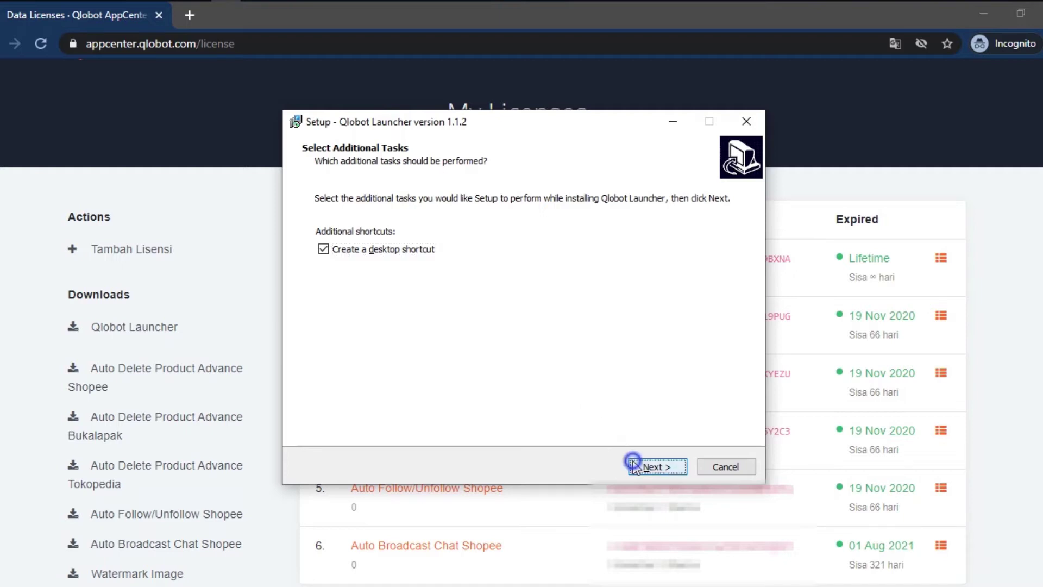
pyautogui.click(638, 466)
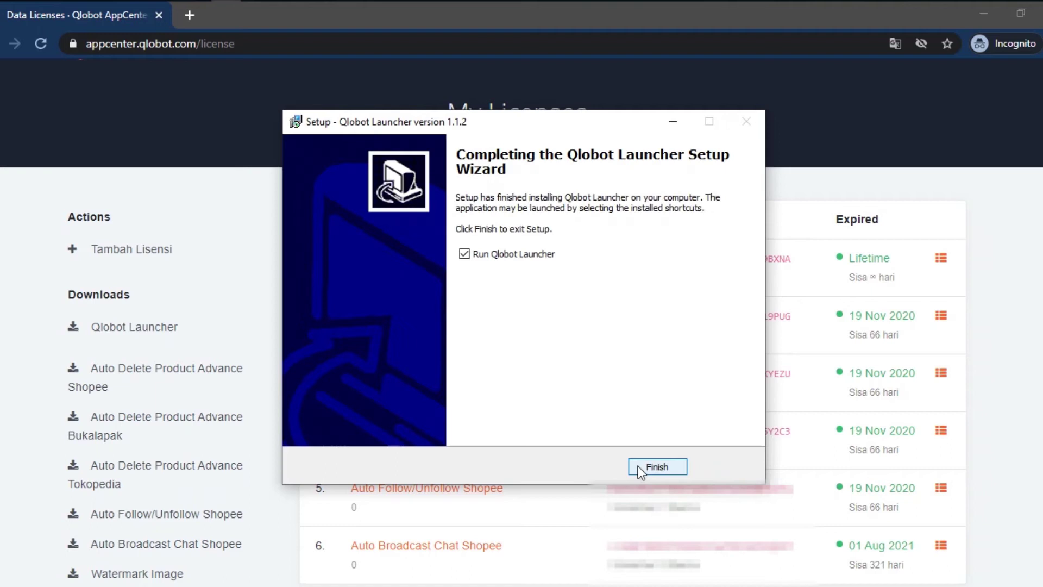
pyautogui.click(638, 471)
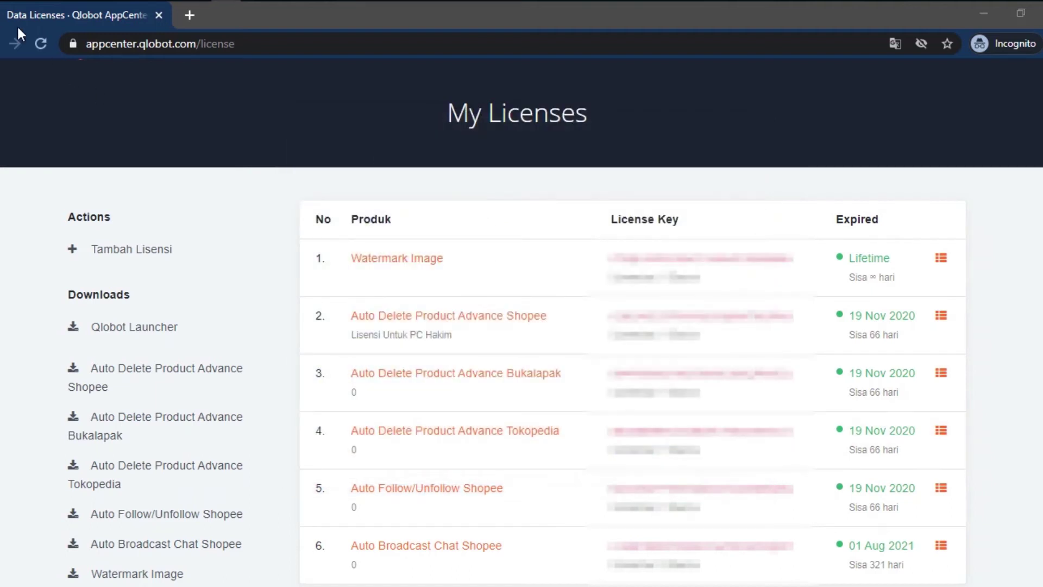
# - Launch the newly installed Qlobot Launcher and close the Asana page beside it in the browser
pyautogui.press('super')
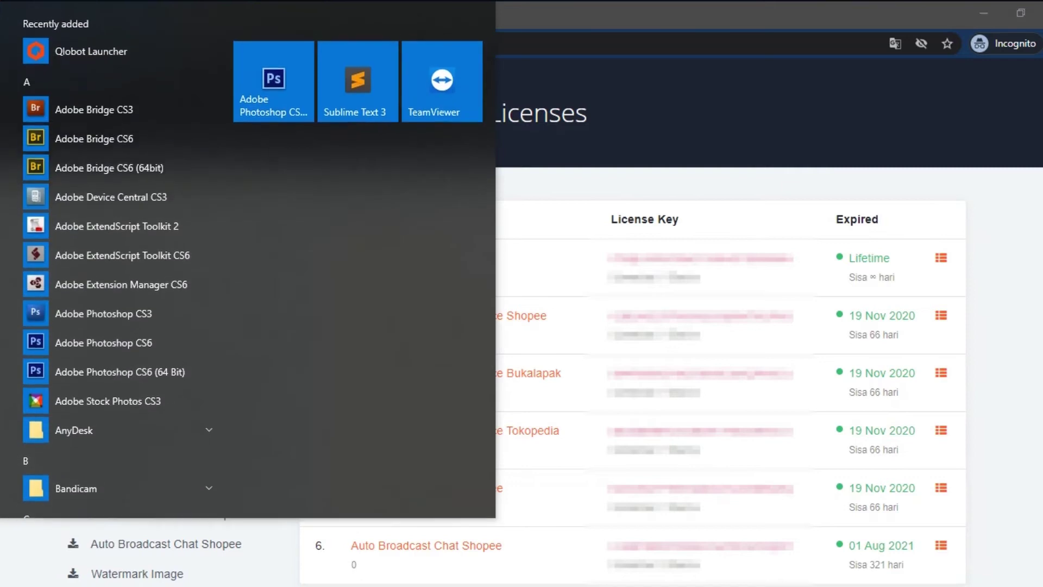
pyautogui.click(74, 51)
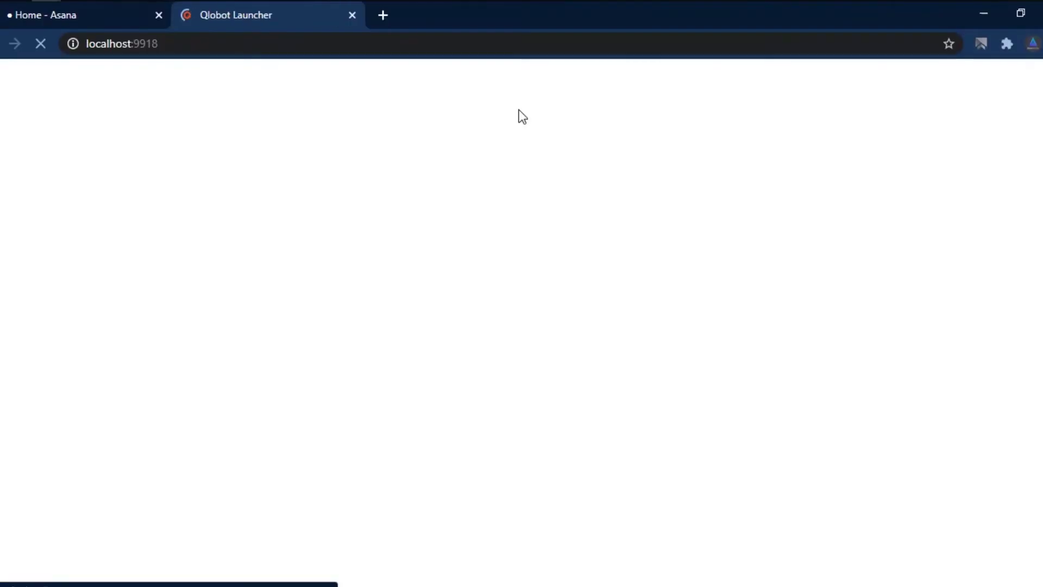
pyautogui.click(158, 15)
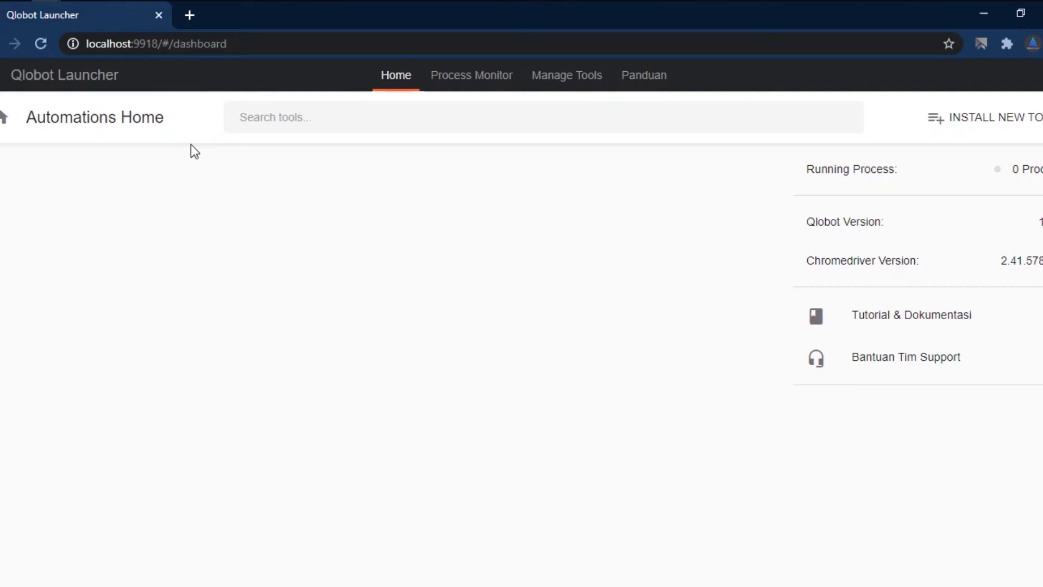
# - Return to the licenses page and download the Auto Delete Product Advance, Auto Follow/Unfollow Shopee, Auto Broadcast Chat Shopee and Watermark Image tools
pyautogui.click(213, 58)
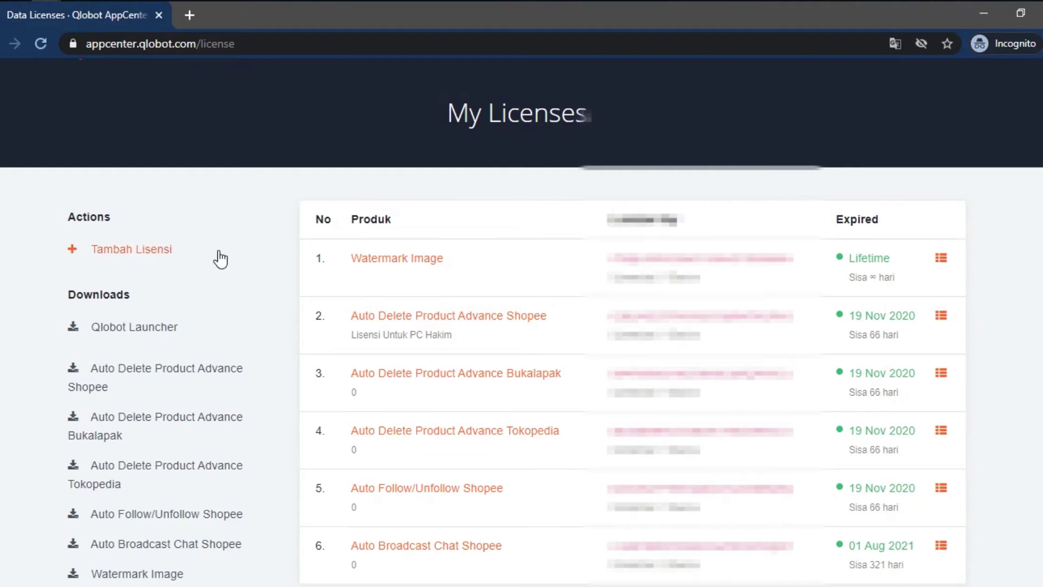
pyautogui.scroll(-2, 220, 259)
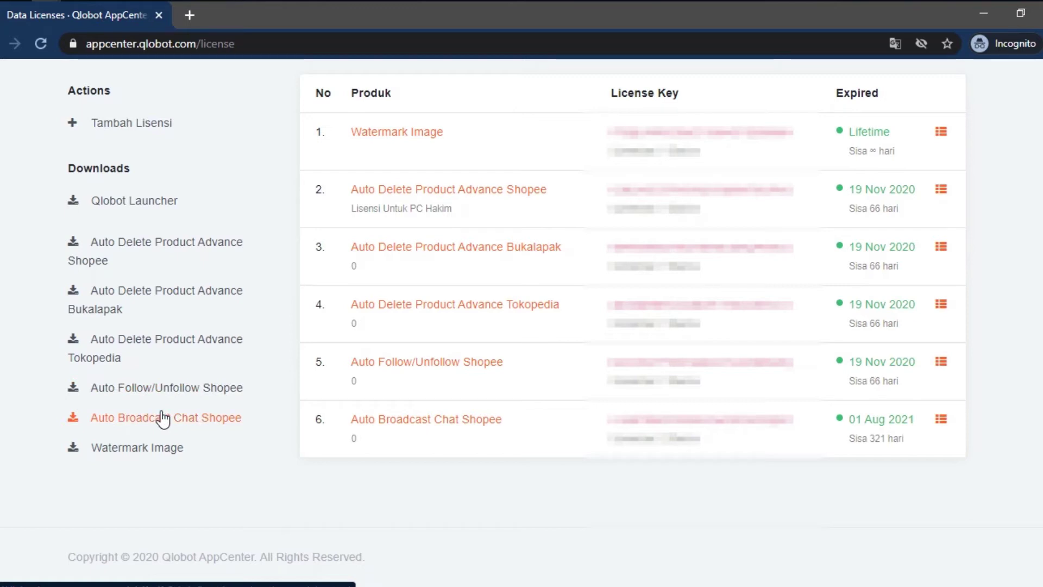
pyautogui.click(169, 257)
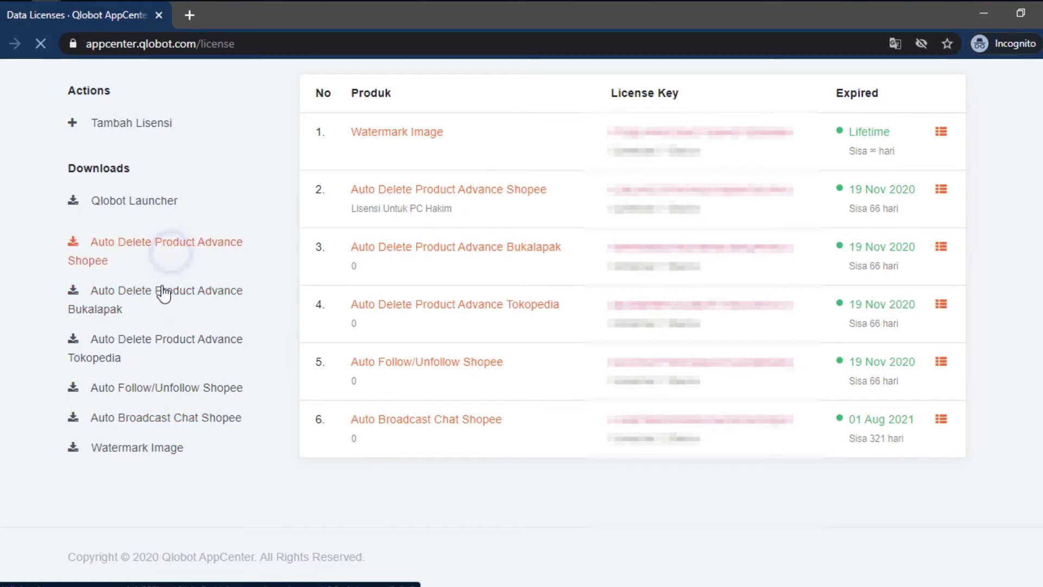
pyautogui.click(144, 343)
pyautogui.click(133, 390)
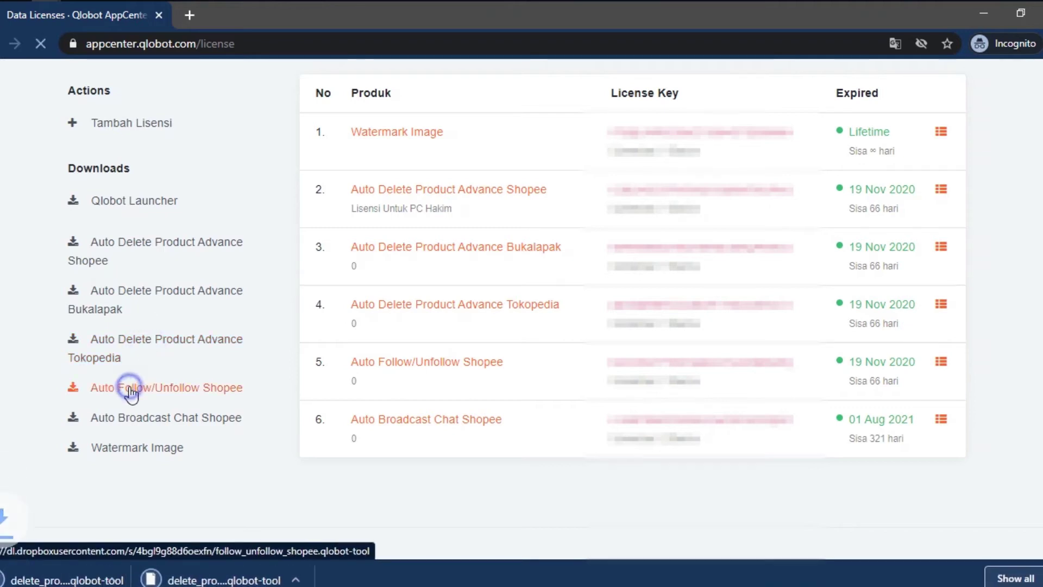
pyautogui.click(129, 418)
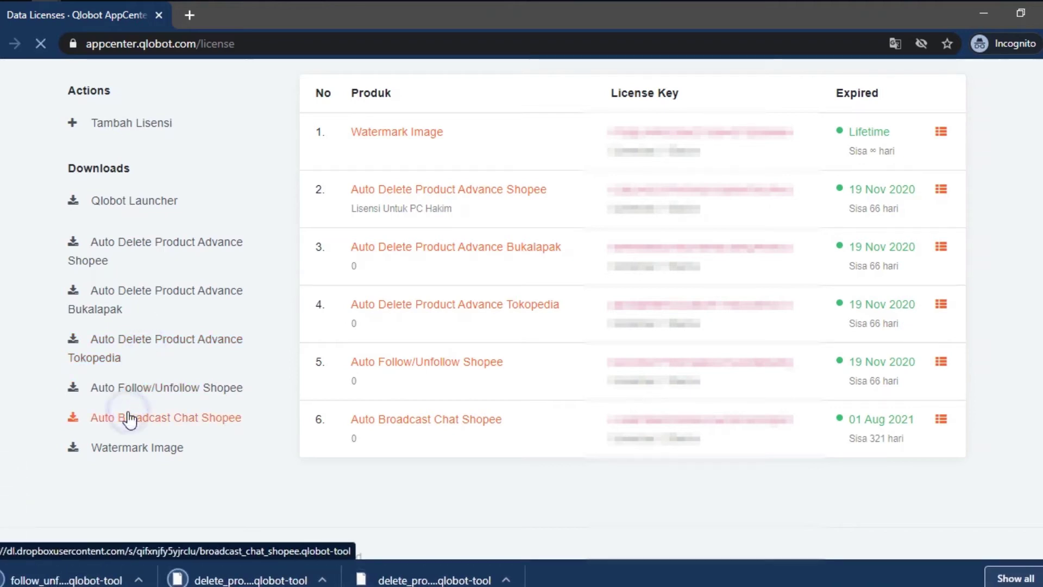
pyautogui.click(117, 454)
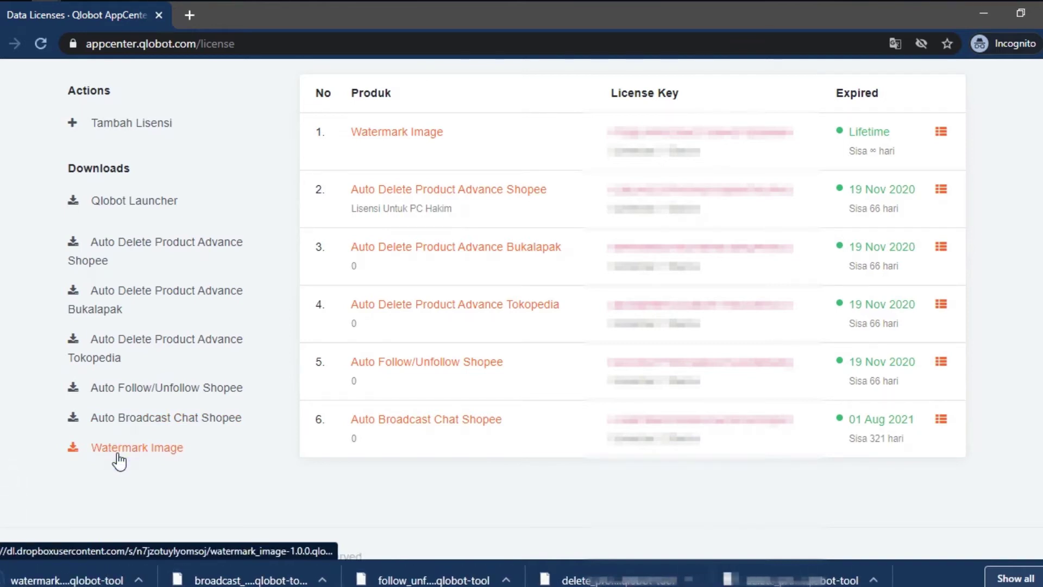
pyautogui.click(157, 288)
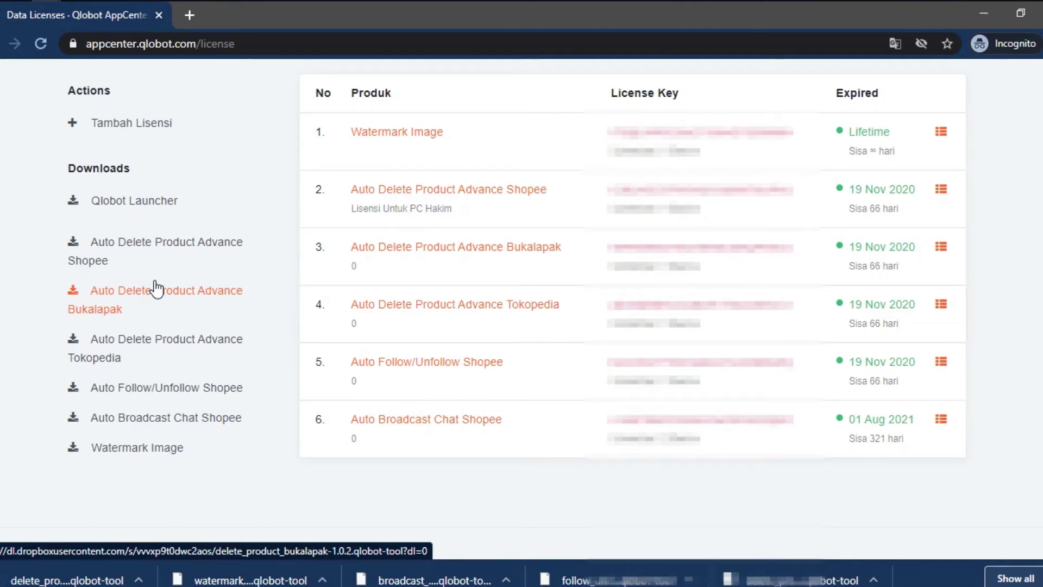
# - Show the downloads in their folder and move the six .qlobot-tool files into a new folder named "Tools Qlobot"
pyautogui.click(139, 579)
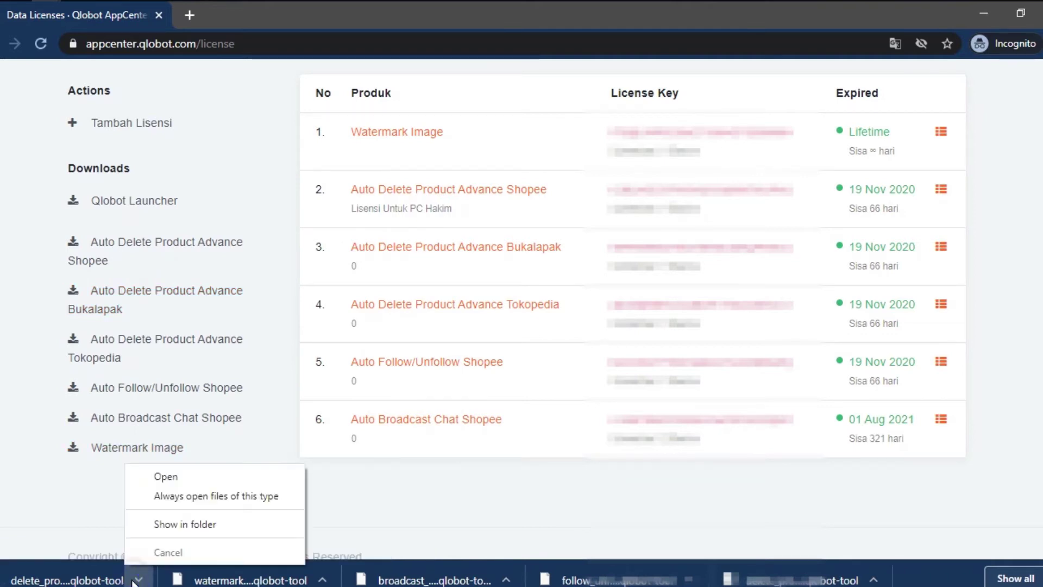
pyautogui.click(162, 525)
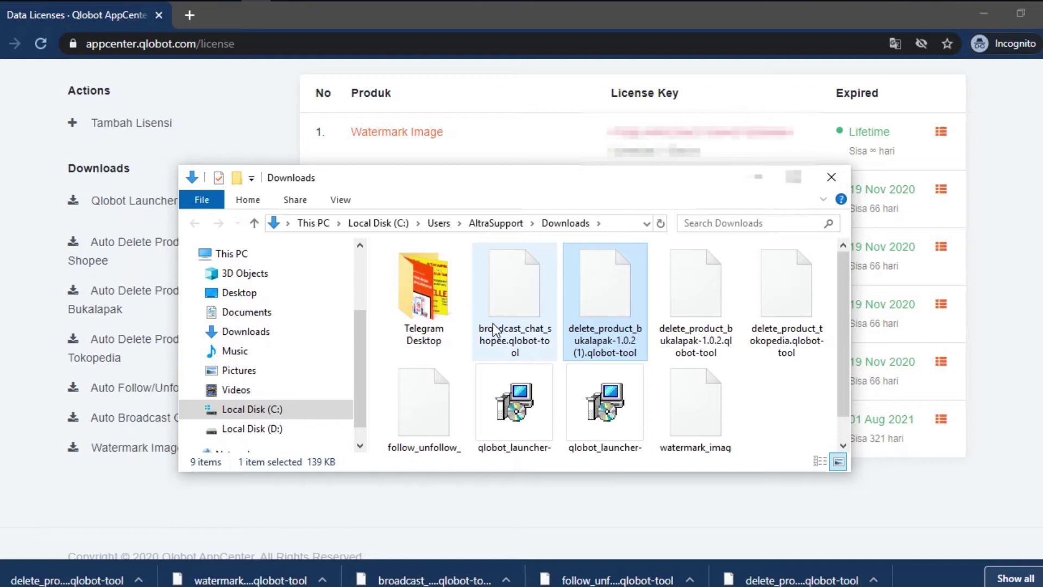
pyautogui.keyDown('ctrl'); pyautogui.click(516, 329); pyautogui.keyUp('ctrl')
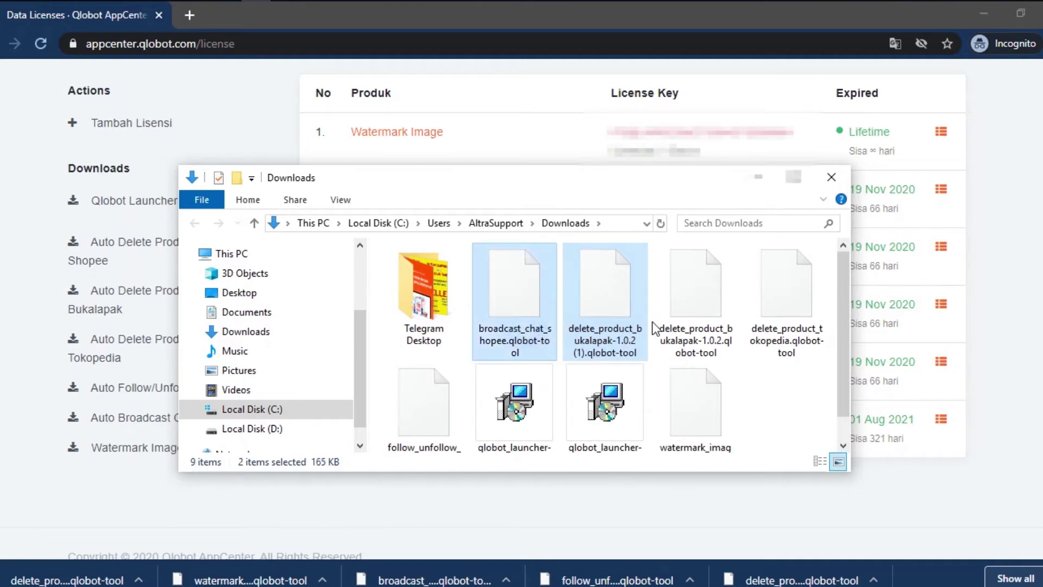
pyautogui.keyDown('ctrl'); pyautogui.click(691, 321); pyautogui.keyUp('ctrl')
pyautogui.keyDown('ctrl'); pyautogui.click(749, 314); pyautogui.keyUp('ctrl')
pyautogui.keyDown('ctrl'); pyautogui.click(454, 420); pyautogui.keyUp('ctrl')
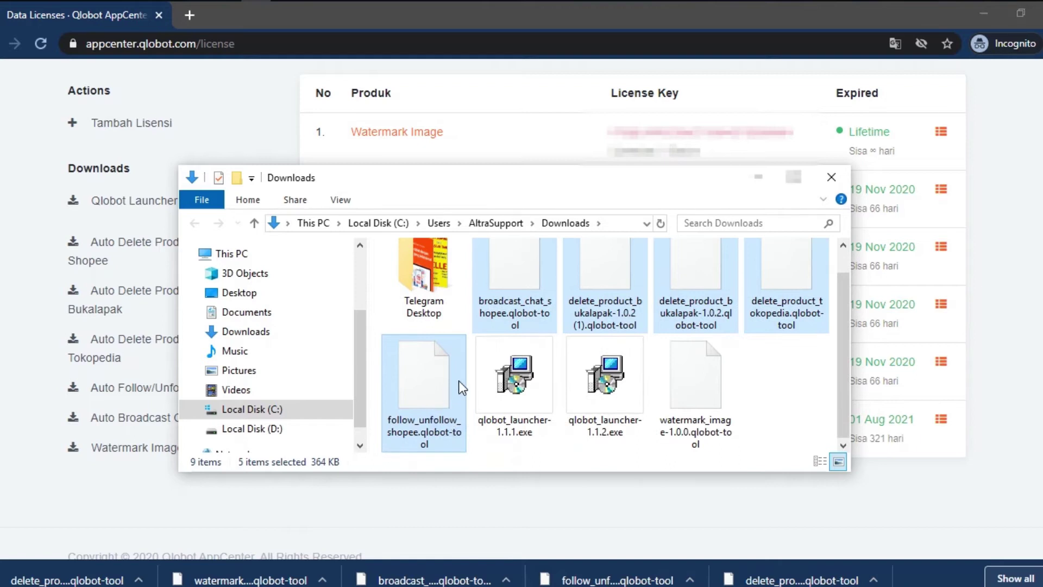
pyautogui.keyDown('ctrl'); pyautogui.click(670, 434); pyautogui.keyUp('ctrl')
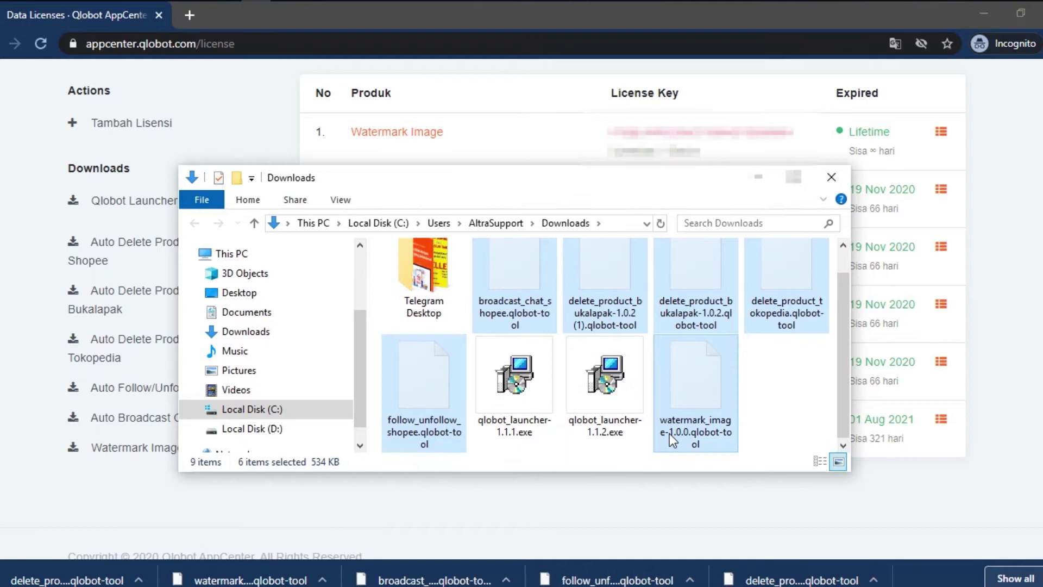
pyautogui.hotkey('ctrl', 'shift', 'n')
pyautogui.write('T')
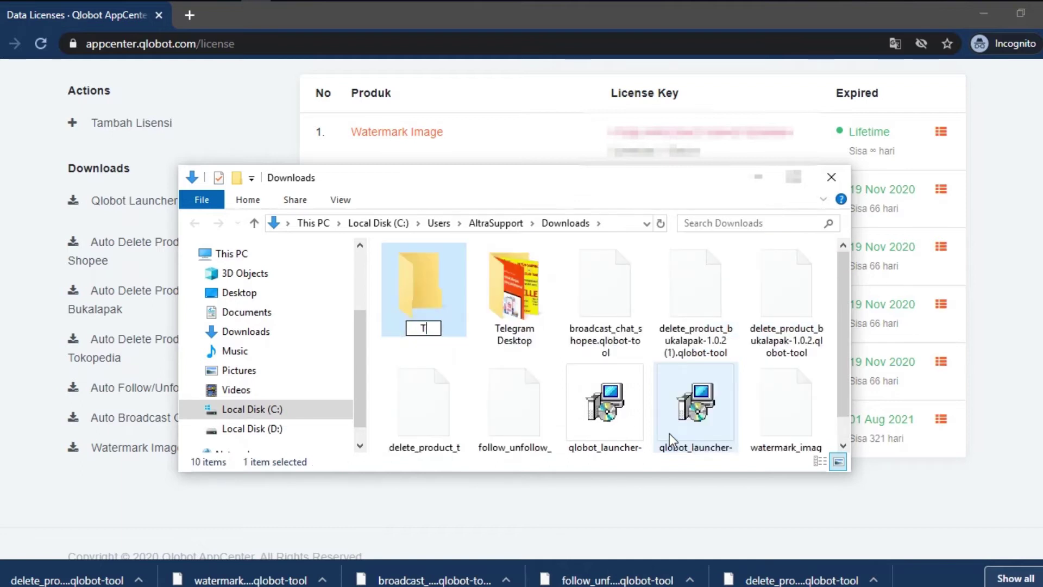
pyautogui.write('ools Qlobot')
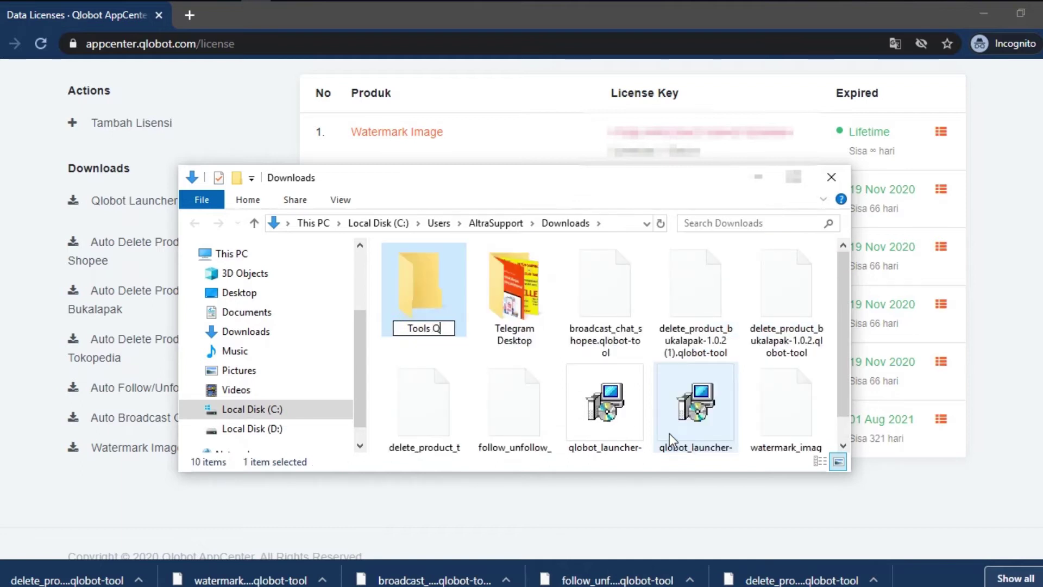
pyautogui.press('Return')
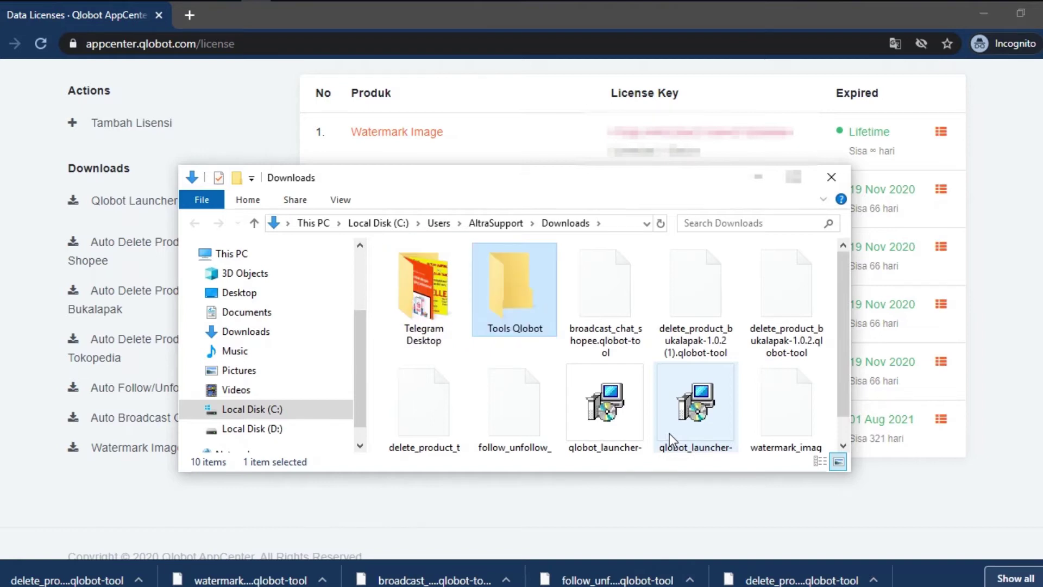
pyautogui.press('Return')
pyautogui.hotkey('ctrl', 'v')
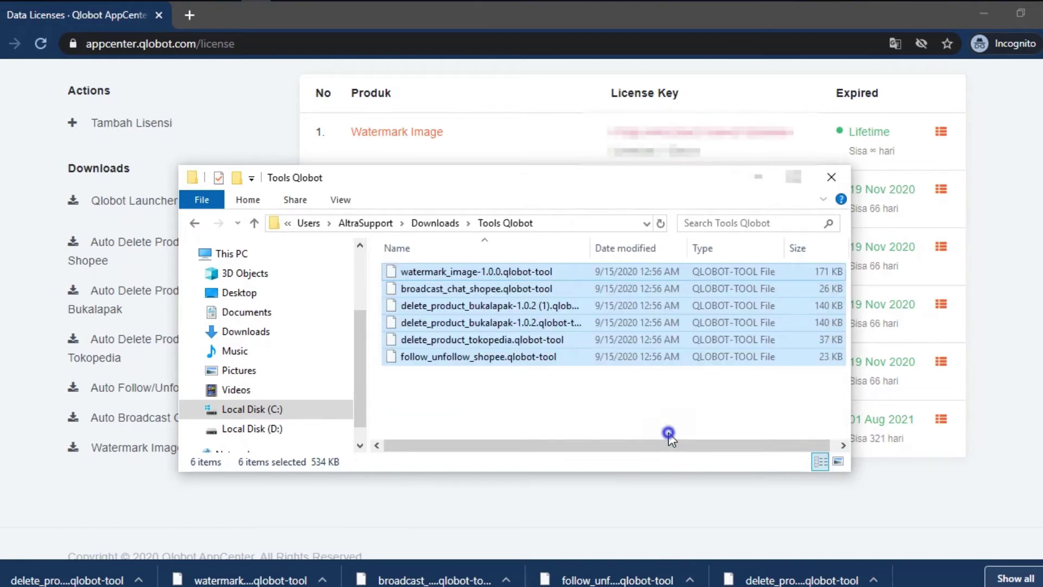
pyautogui.click(669, 433)
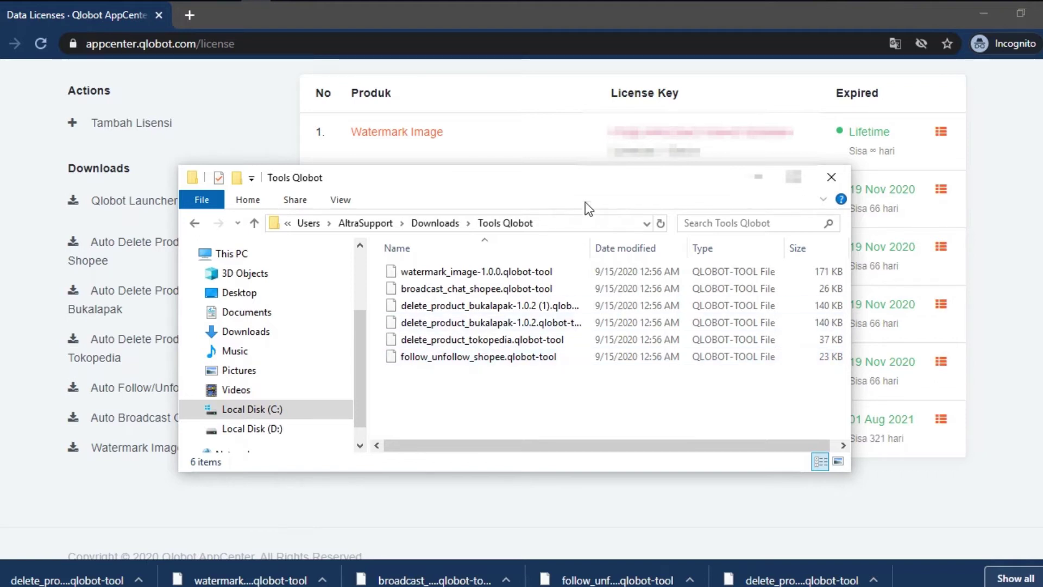
# - Move the Tools Qlobot folder window aside and download the Auto Follow/Unfollow Shopee tool again
pyautogui.moveTo(583, 188); pyautogui.dragTo(653, 182)
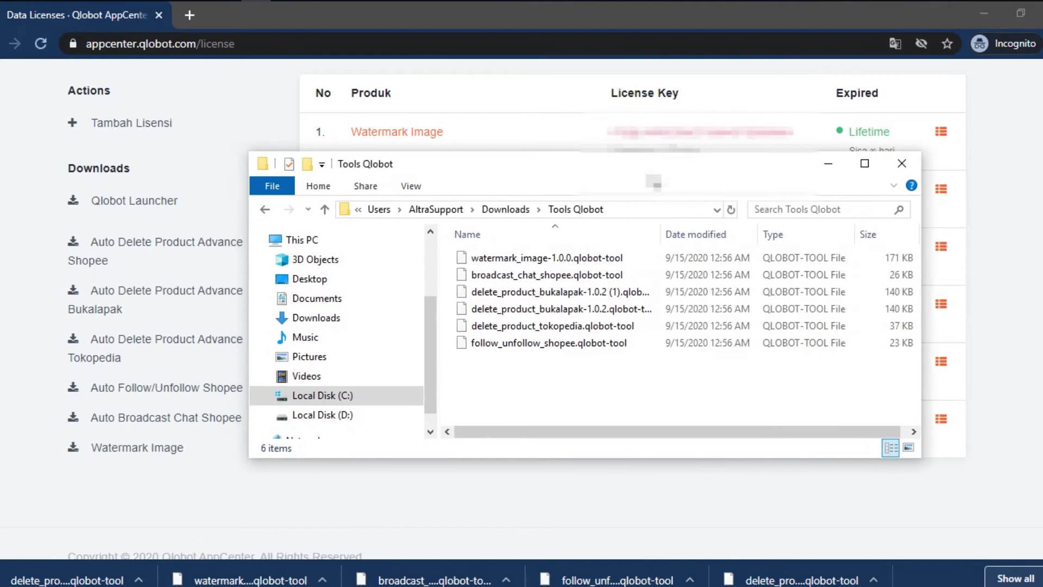
pyautogui.click(232, 389)
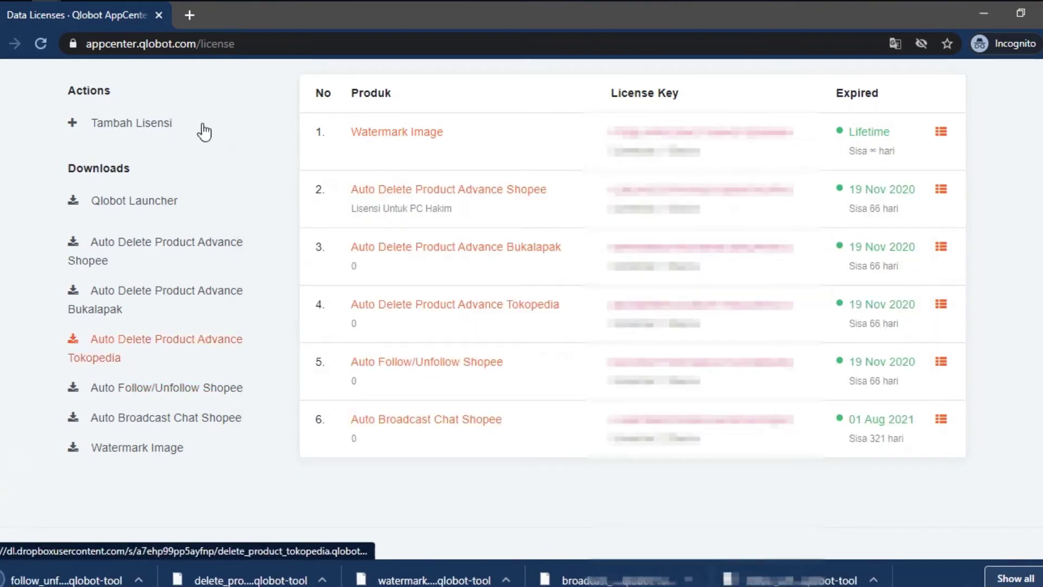
# - Move follow_unfollow_shopee.qlobot-tool from Downloads into the Tools Qlobot folder, replacing the file of the same name there
pyautogui.hotkey('alt', 'Tab')
pyautogui.click(489, 211)
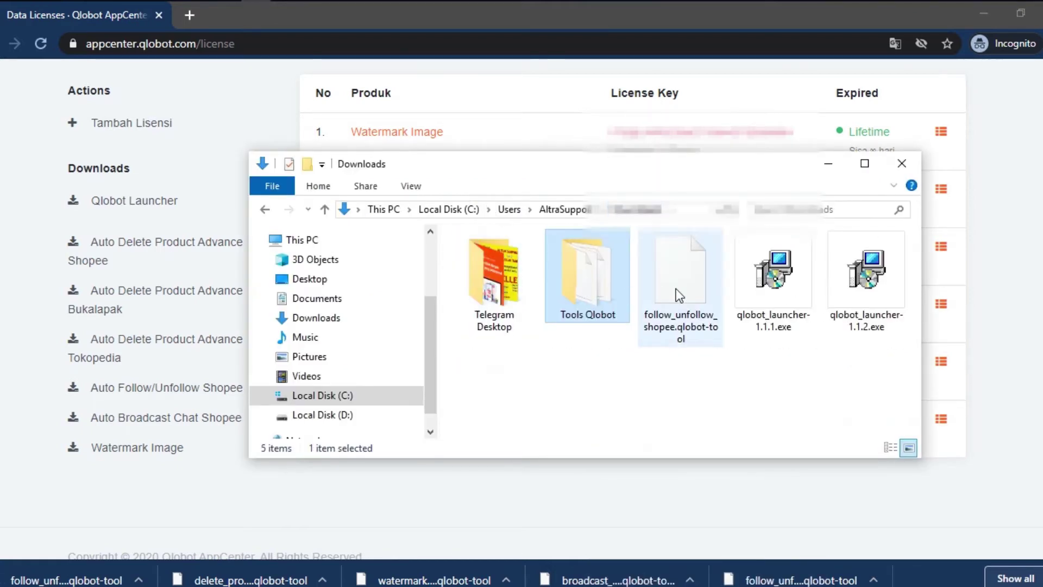
pyautogui.click(676, 288)
pyautogui.rightClick(676, 288)
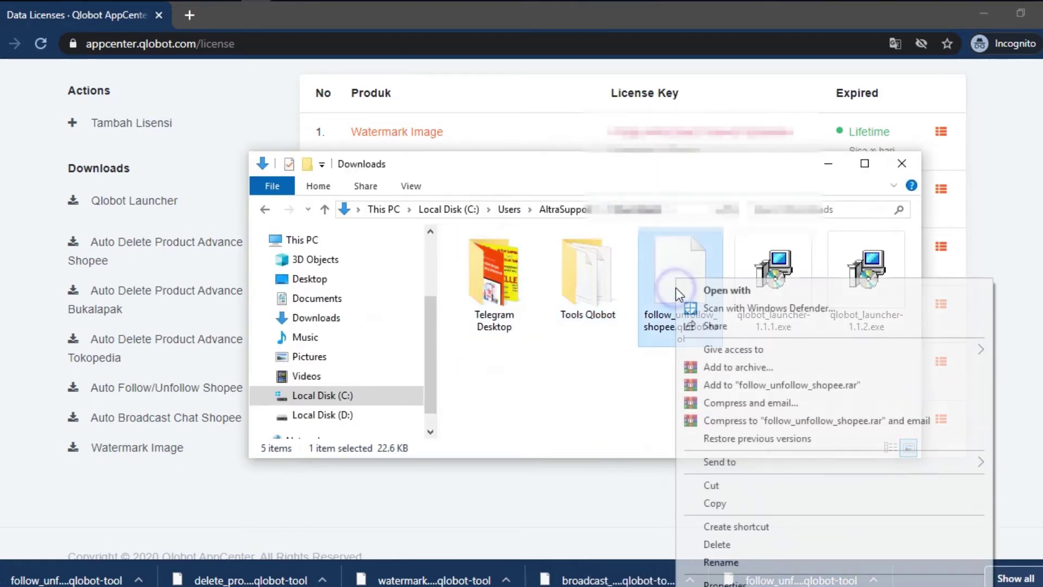
pyautogui.click(709, 502)
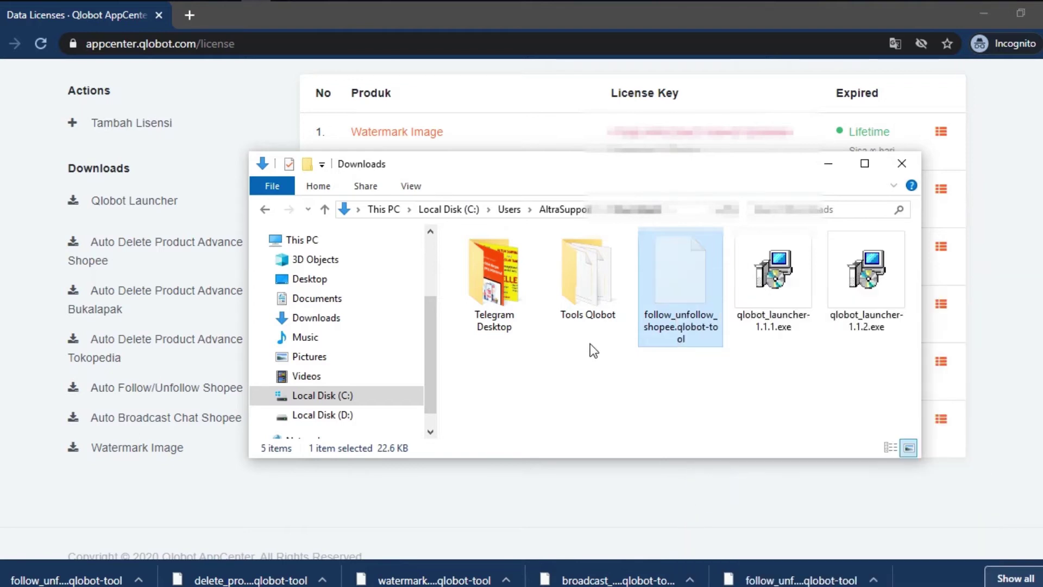
pyautogui.doubleClick(585, 309)
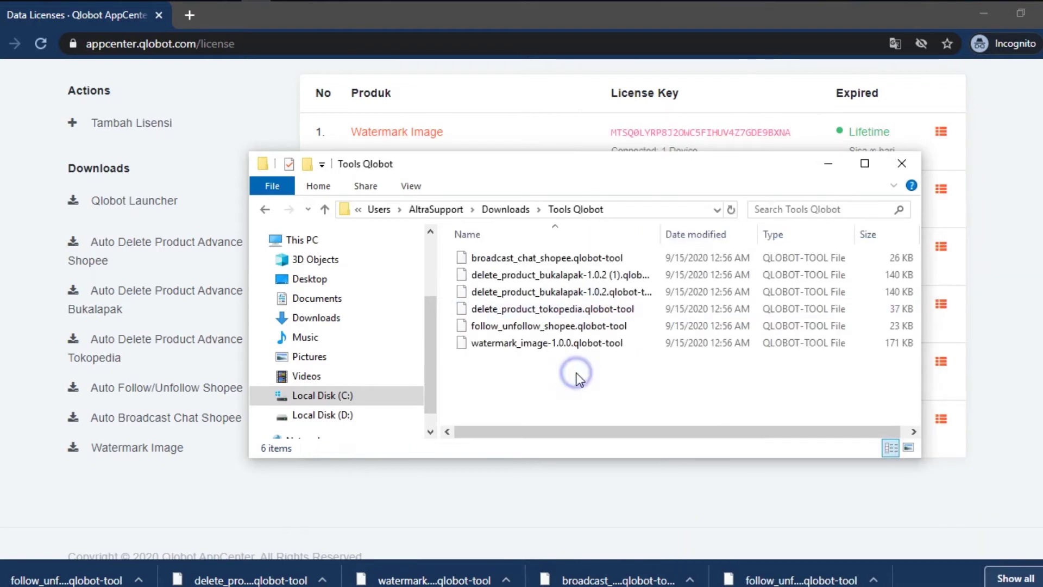
pyautogui.hotkey('ctrl', 'v')
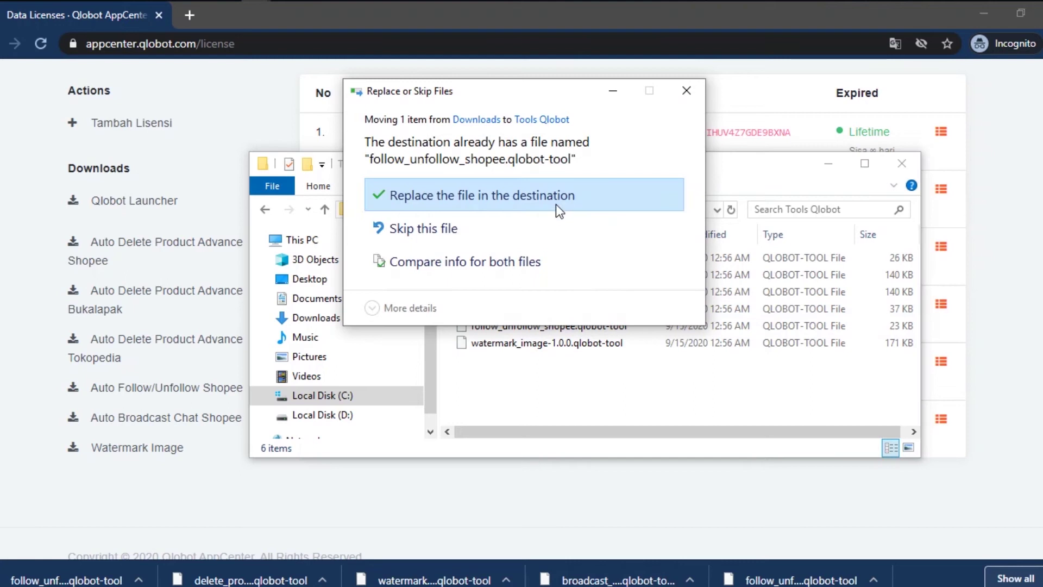
pyautogui.click(556, 204)
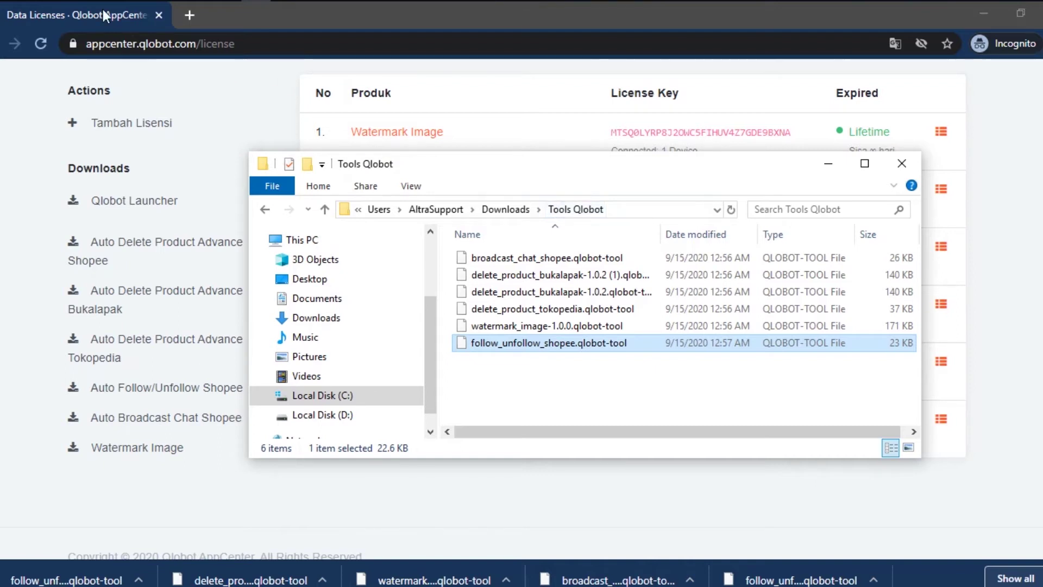
# - Switch to the Qlobot Launcher browser window and open its Manage Tools page
pyautogui.click(37, 42)
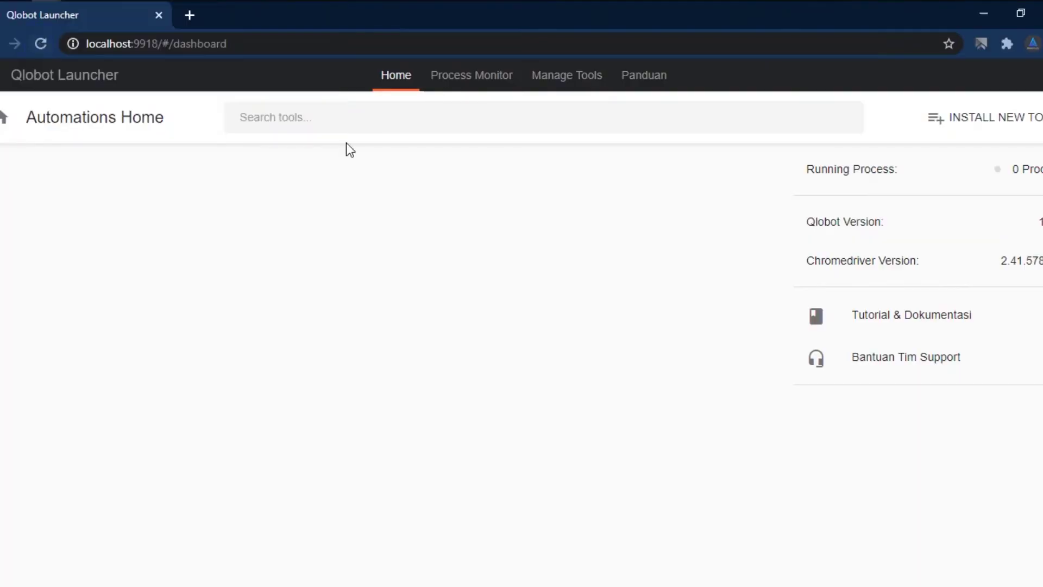
pyautogui.click(483, 296)
pyautogui.click(982, 119)
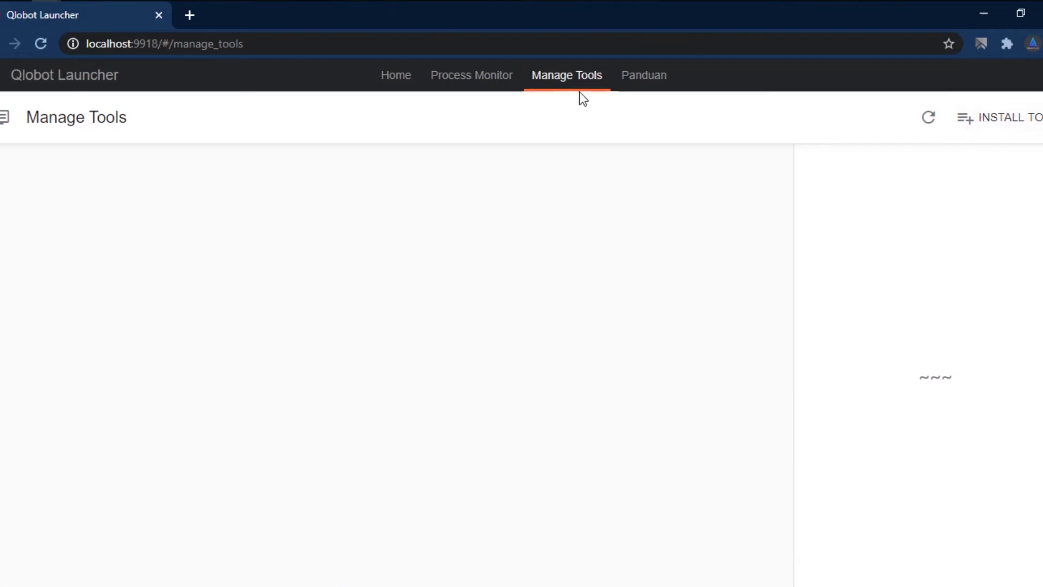
pyautogui.click(402, 79)
pyautogui.click(564, 76)
# - Install the Broadcast Chat Shopee tool from broadcast_chat_shopee.qlobot-tool in the Tools Qlobot folder and dismiss the result message
pyautogui.click(1008, 124)
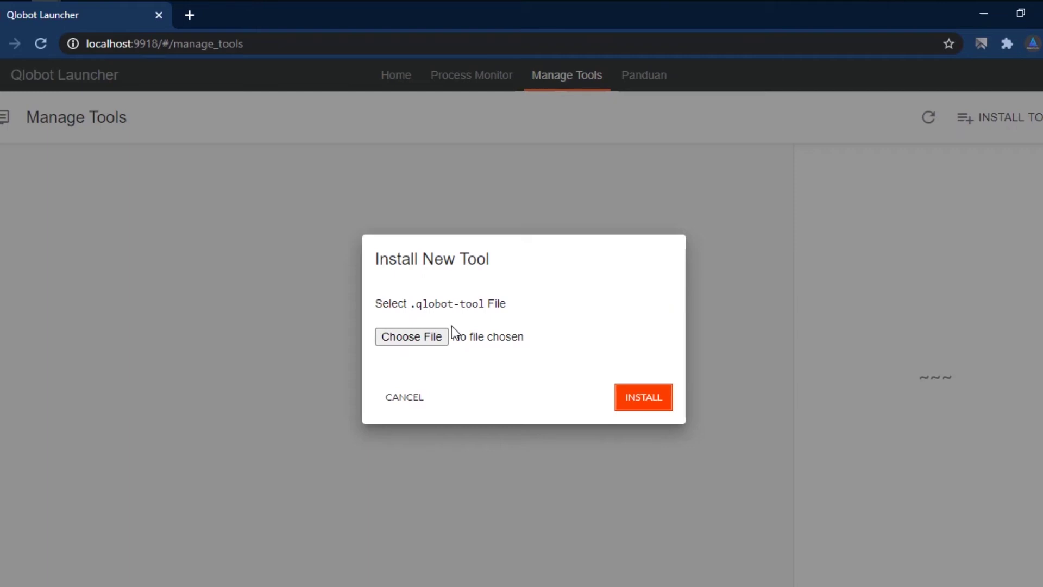
pyautogui.click(423, 336)
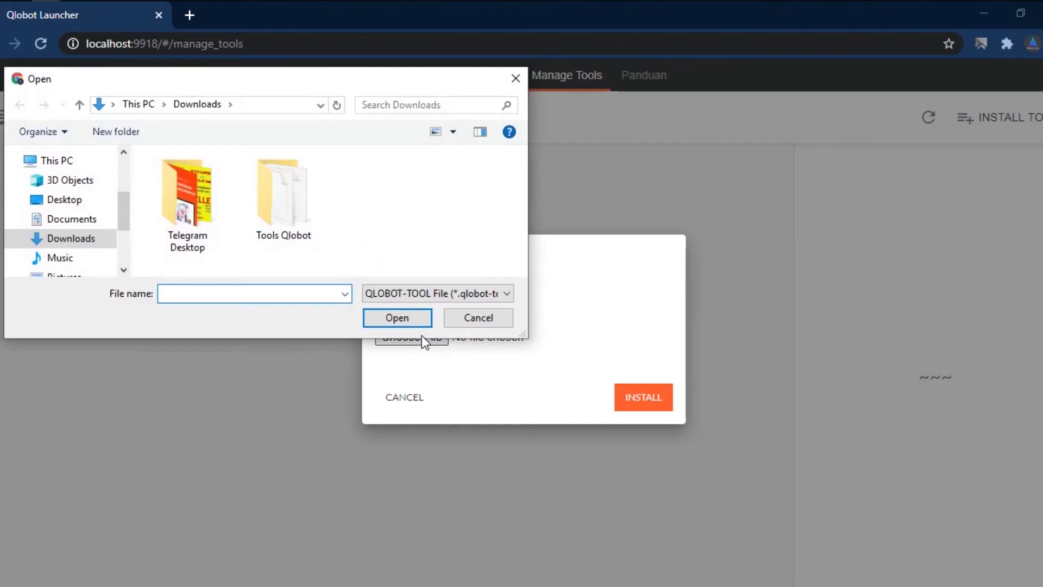
pyautogui.doubleClick(276, 211)
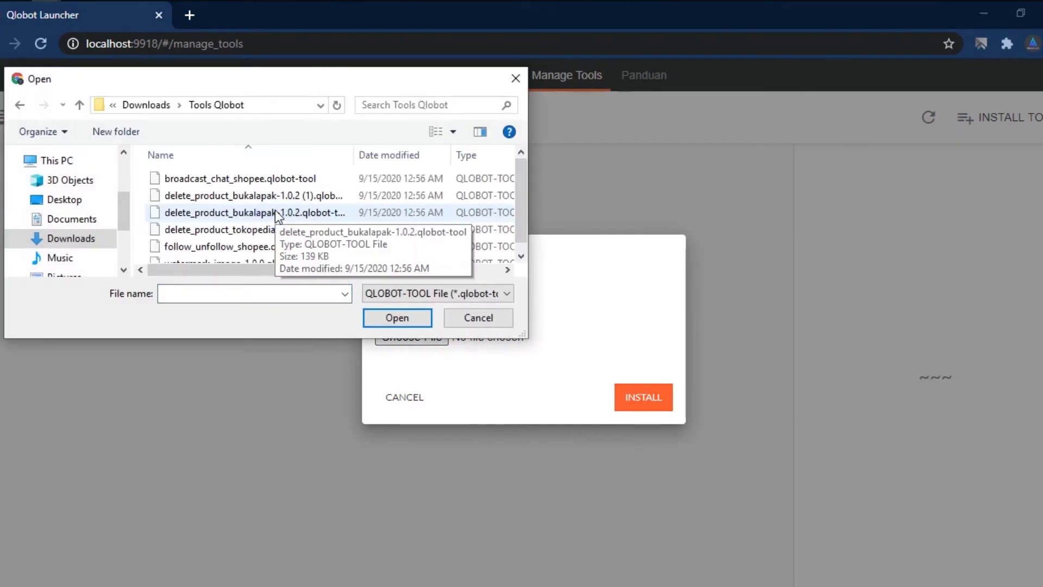
pyautogui.click(288, 183)
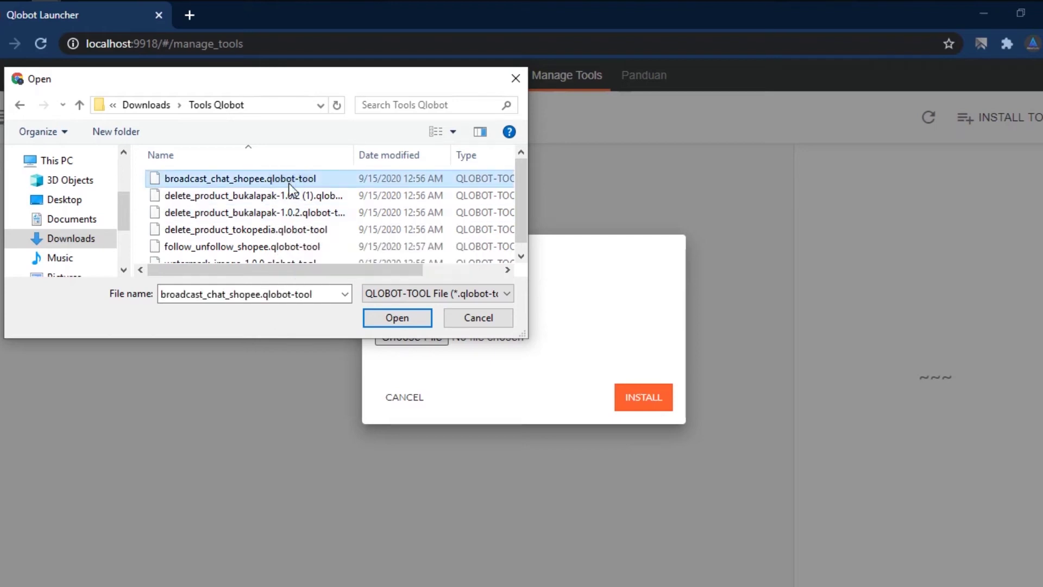
pyautogui.click(399, 319)
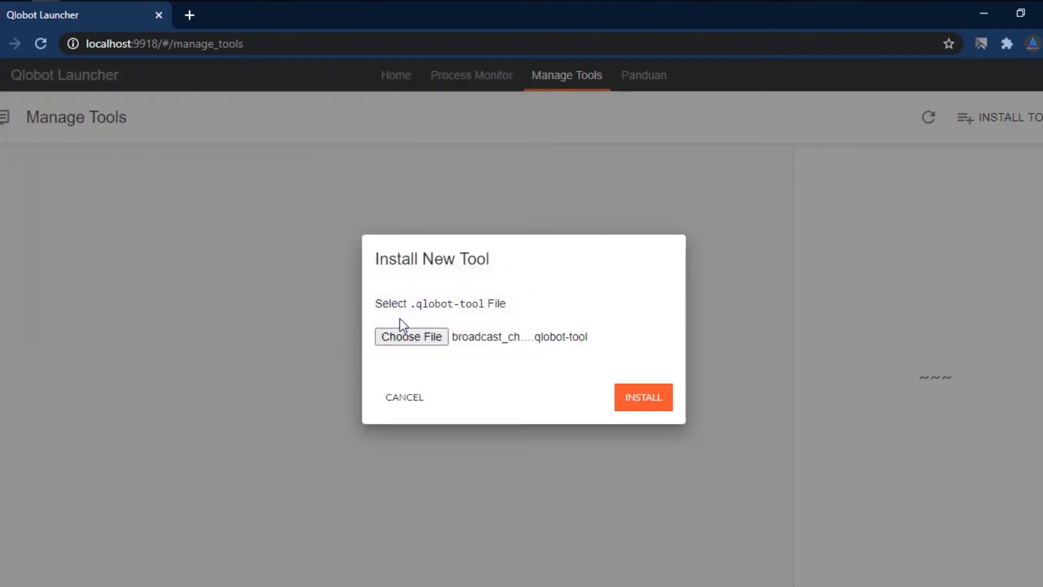
pyautogui.click(627, 395)
pyautogui.click(640, 400)
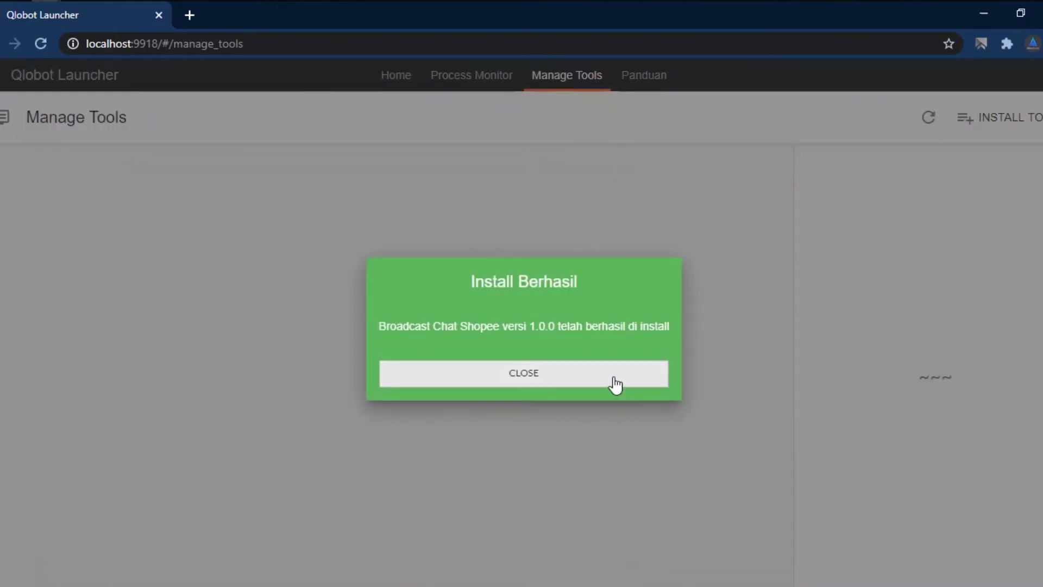
pyautogui.click(614, 376)
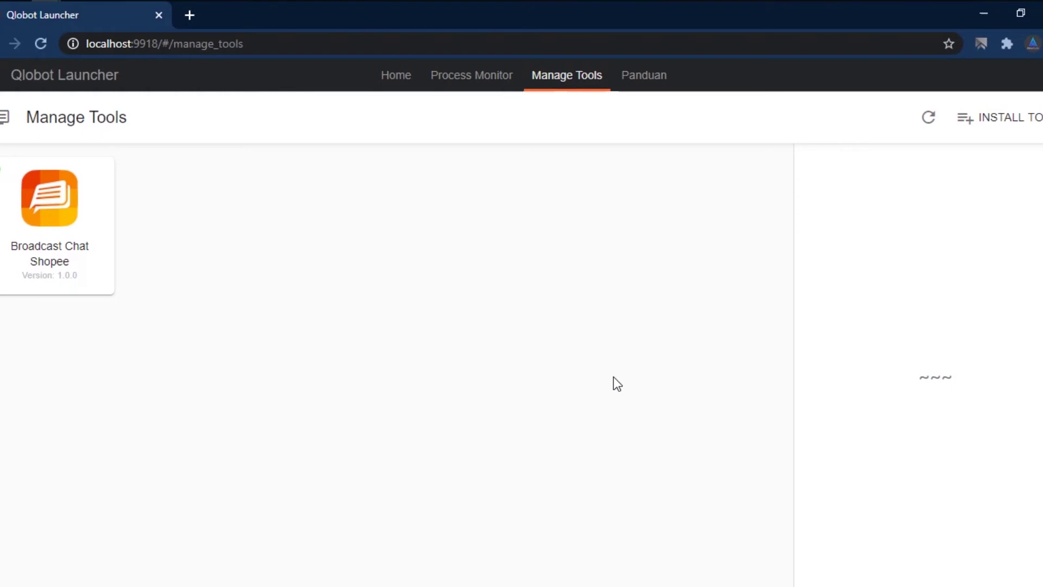
# - Install the Delete Product Bukalapak tool from the "delete_product_bukalapak-1.0.2 (1)" file and dismiss the result message
pyautogui.click(1003, 119)
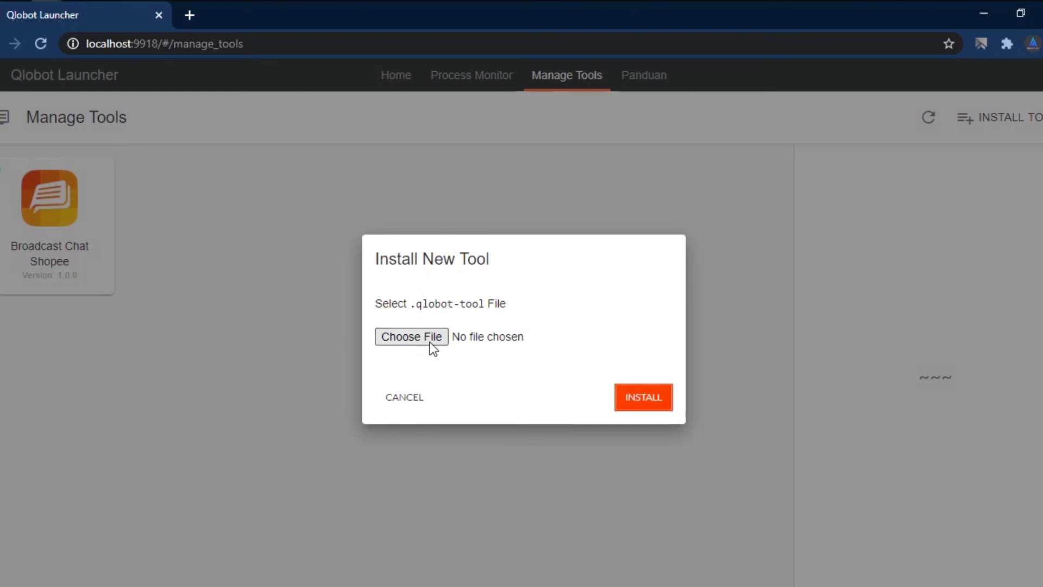
pyautogui.click(429, 341)
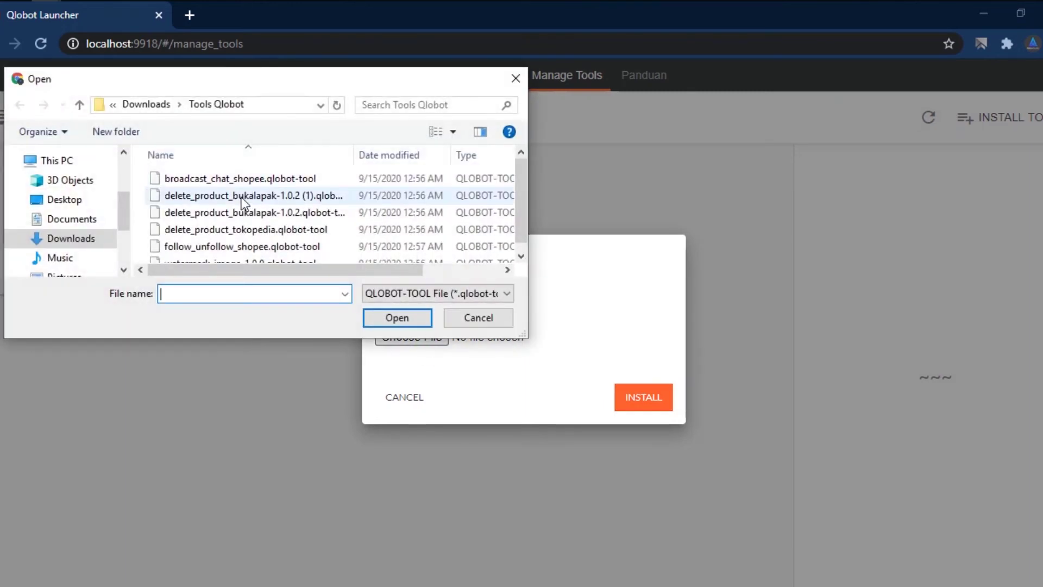
pyautogui.click(231, 196)
pyautogui.click(426, 318)
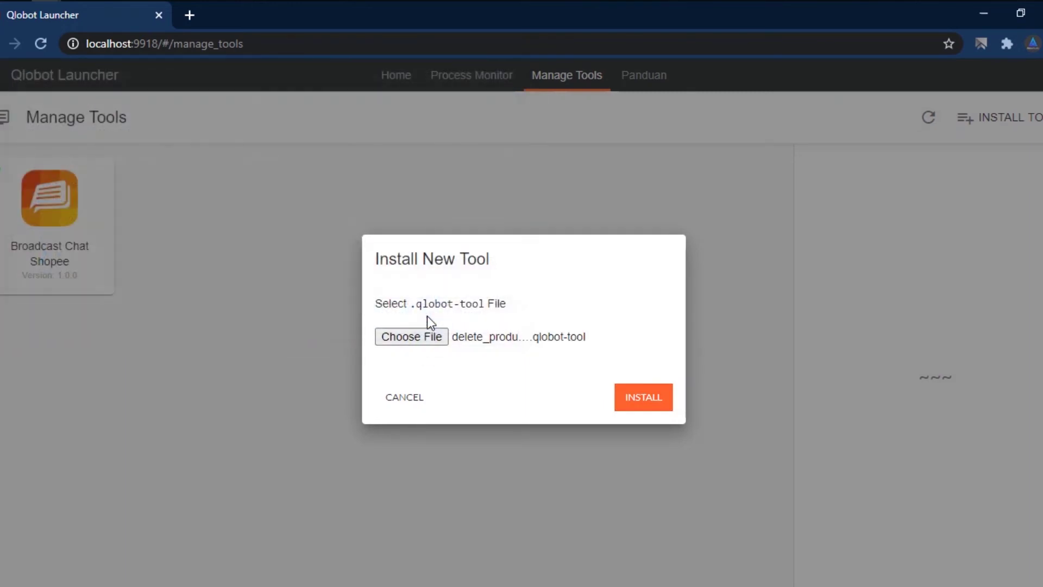
pyautogui.click(633, 398)
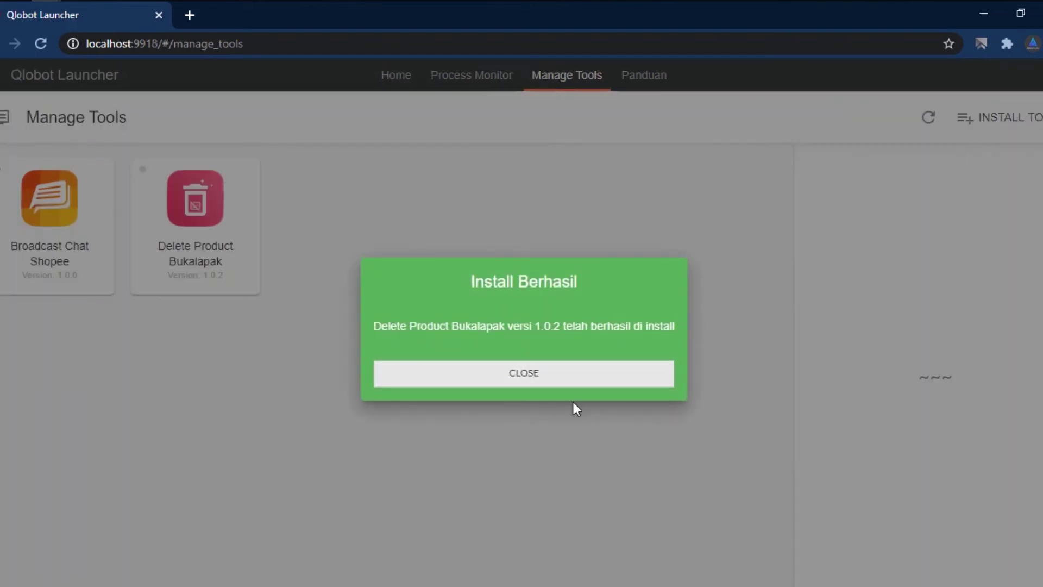
pyautogui.click(580, 373)
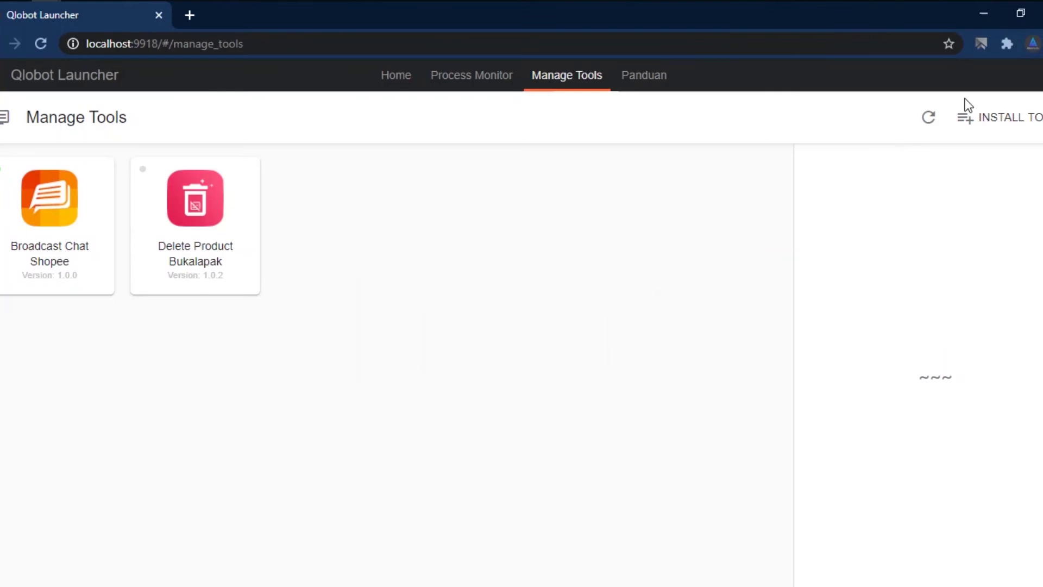
# - Install the Delete Product Tokopedia tool from delete_product_tokopedia.qlobot-tool and dismiss the result message
pyautogui.click(977, 109)
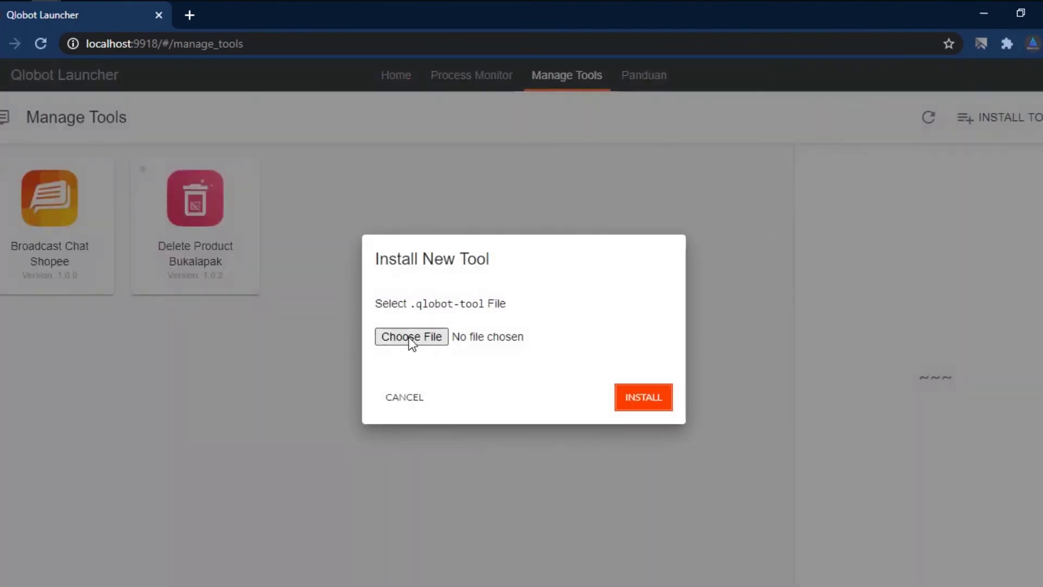
pyautogui.click(410, 337)
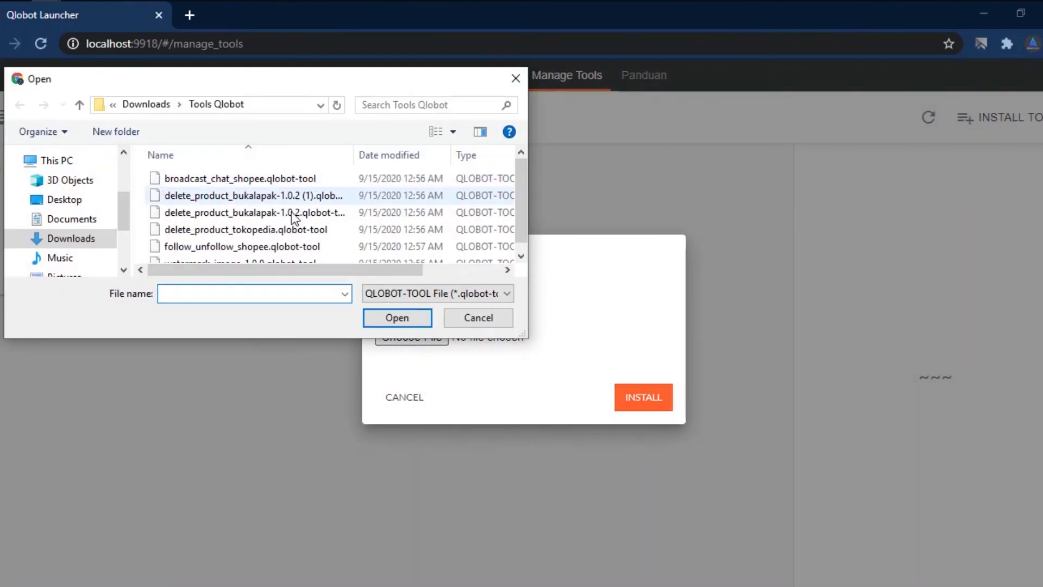
pyautogui.click(288, 213)
pyautogui.click(287, 229)
pyautogui.click(396, 318)
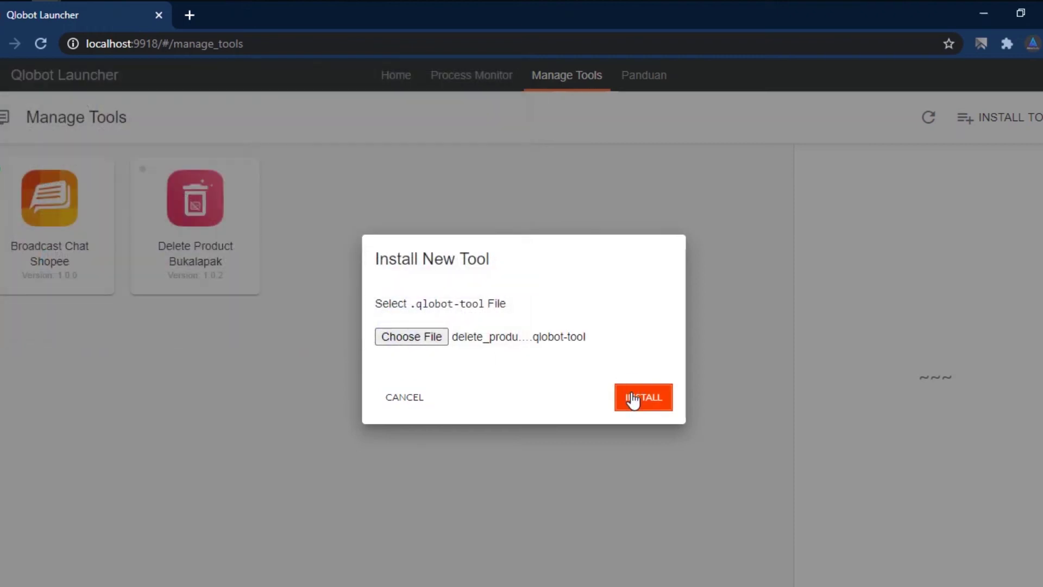
pyautogui.click(633, 399)
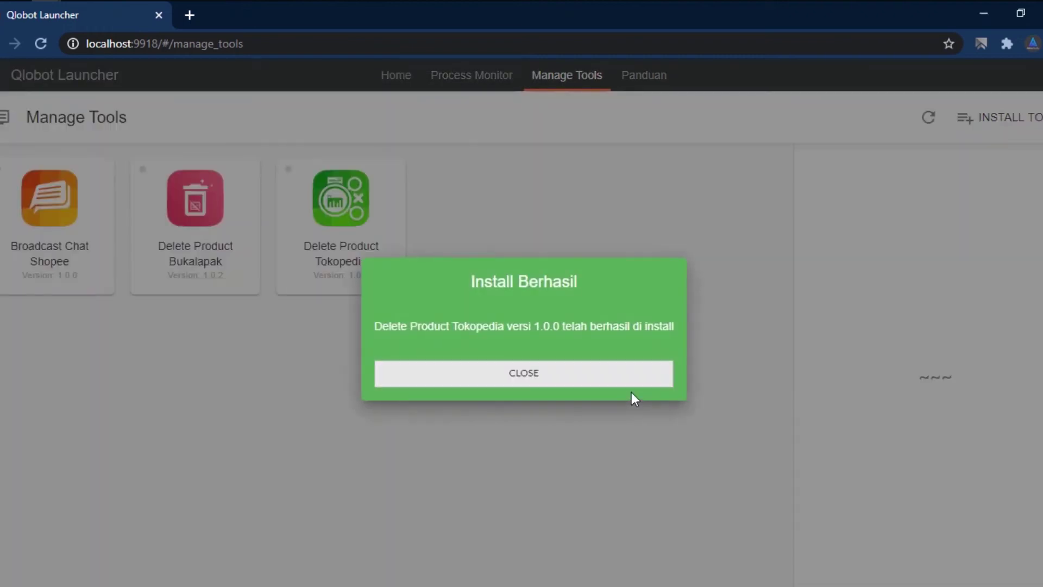
pyautogui.click(619, 375)
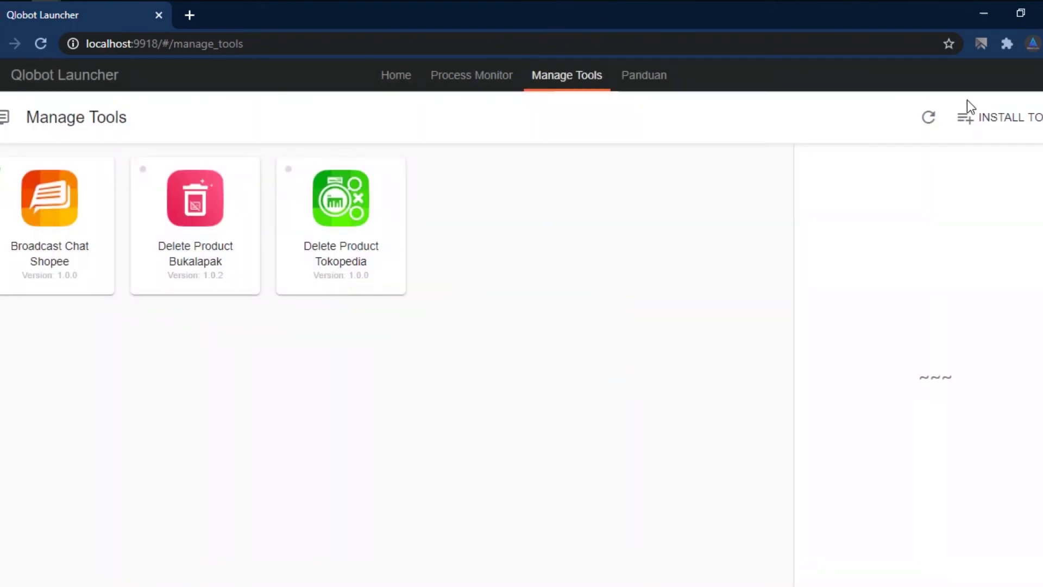
# - Install the Follow/Unfollow Shopee tool from follow_unfollow_shopee.qlobot-tool and dismiss the result message
pyautogui.click(976, 115)
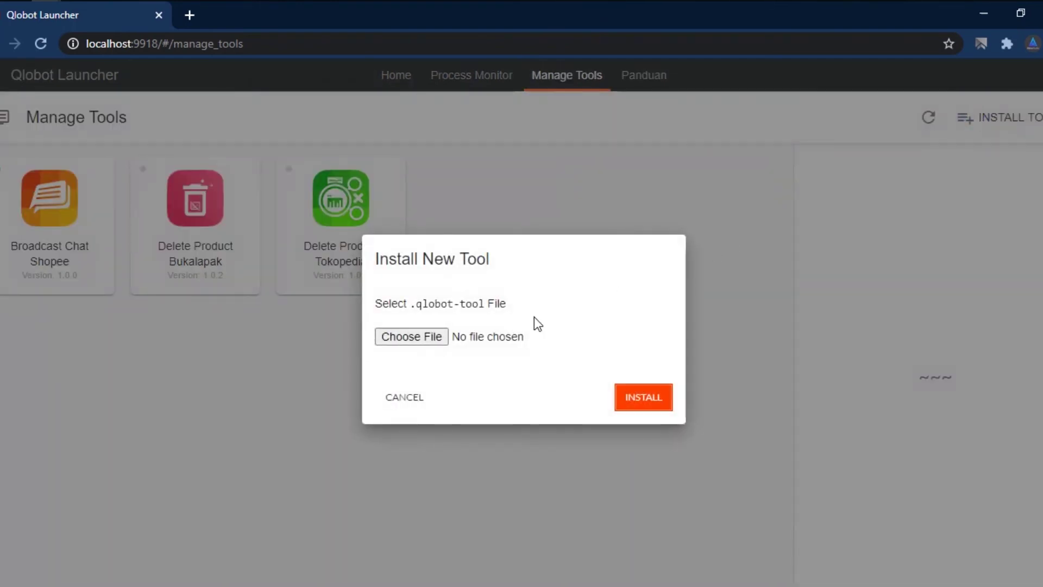
pyautogui.click(433, 338)
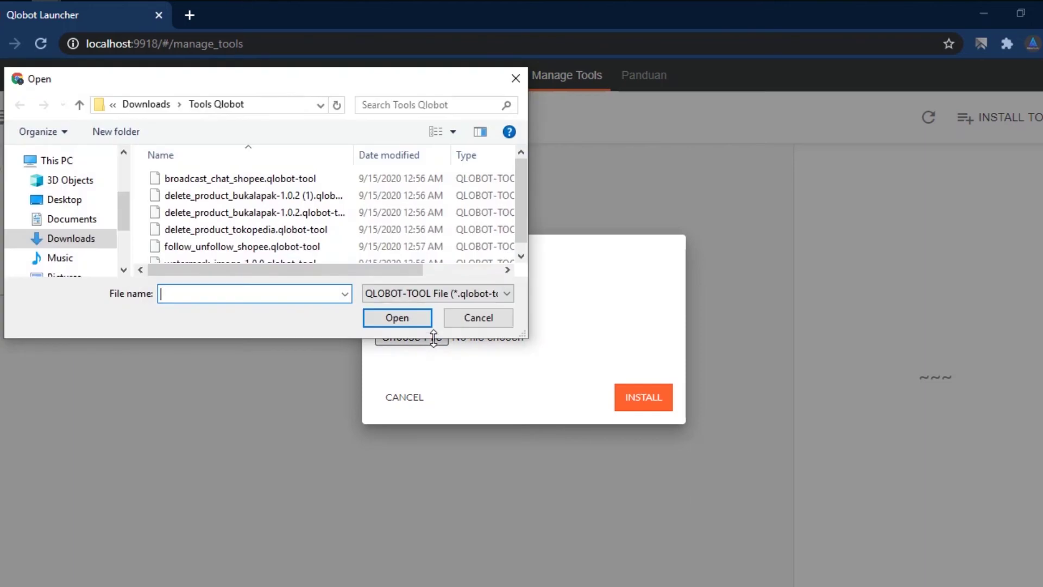
pyautogui.click(379, 246)
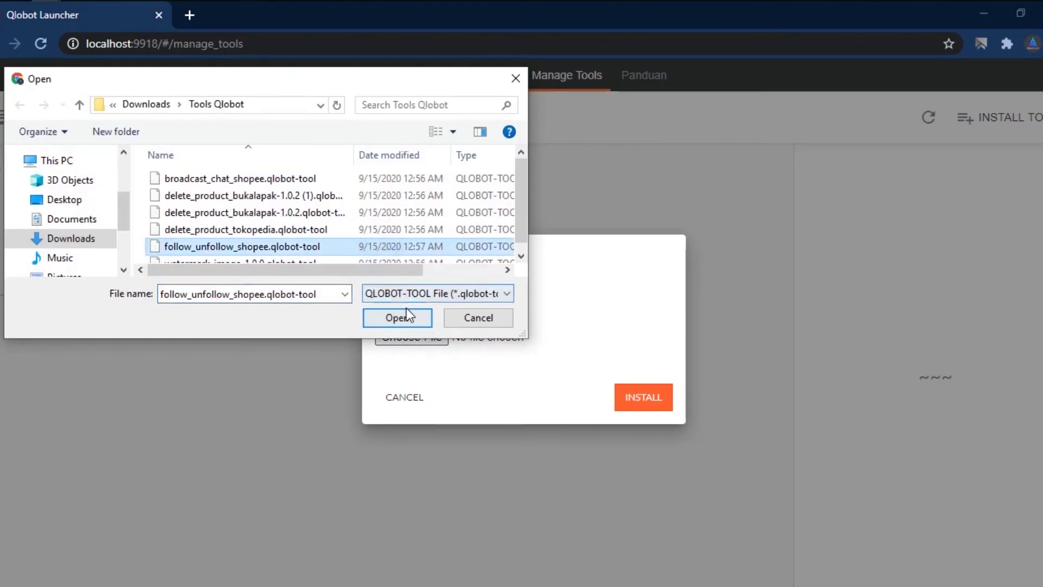
pyautogui.click(409, 316)
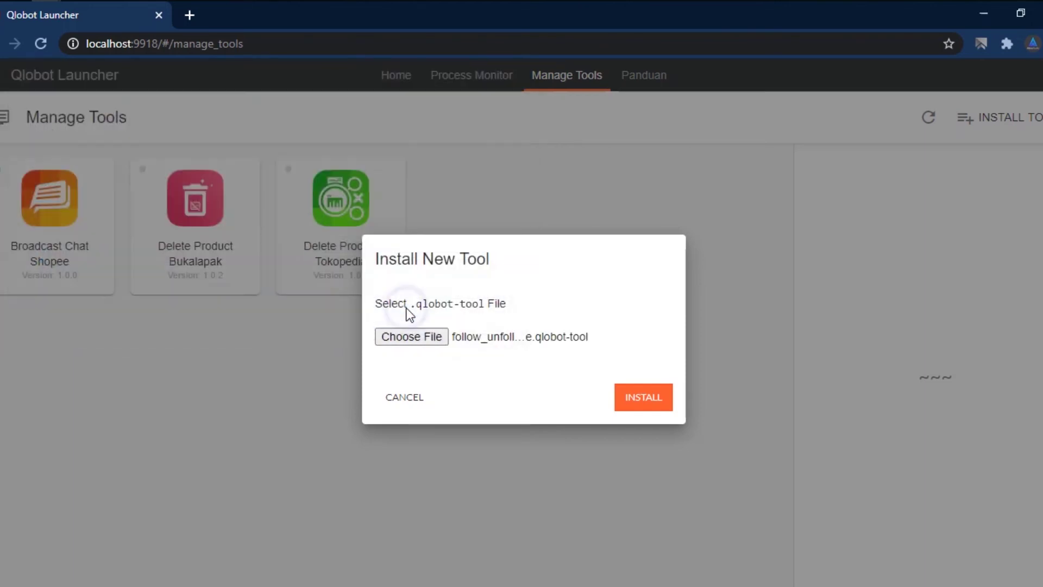
pyautogui.click(641, 404)
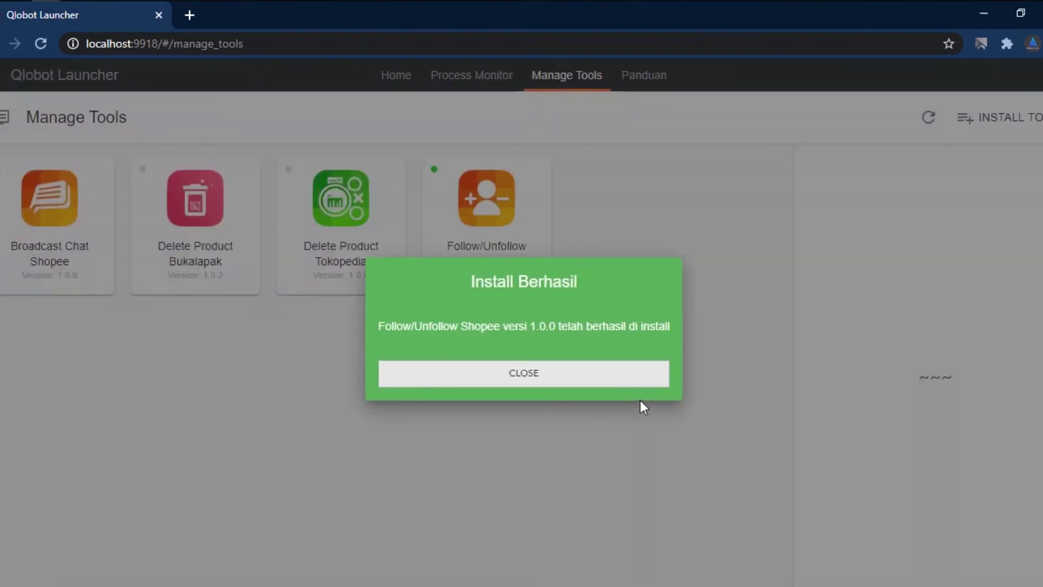
pyautogui.click(599, 388)
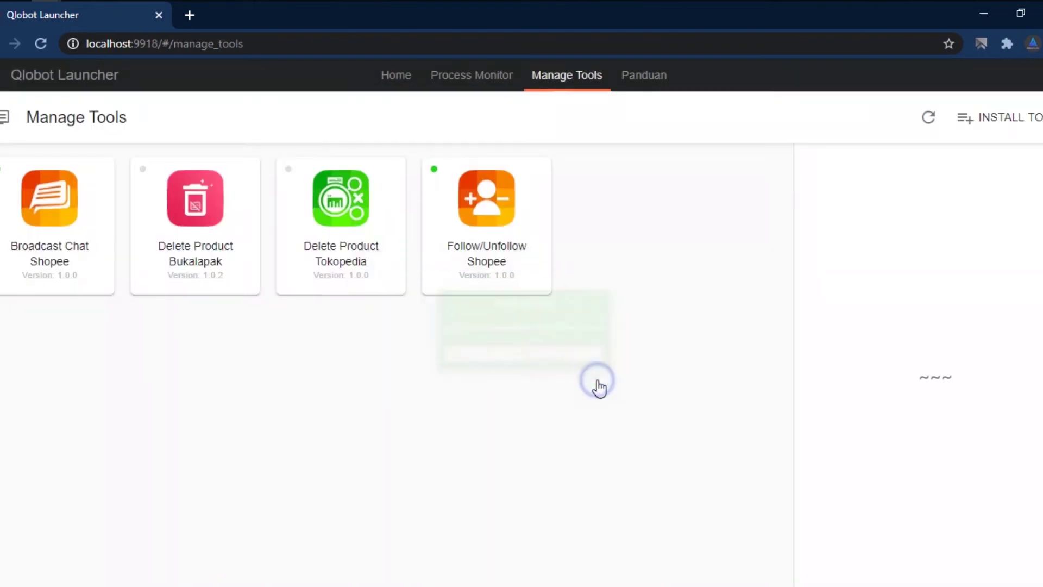
# - Install the Watermark Image tool from watermark_image-1.0.0.qlobot-tool and dismiss the result message
pyautogui.click(976, 125)
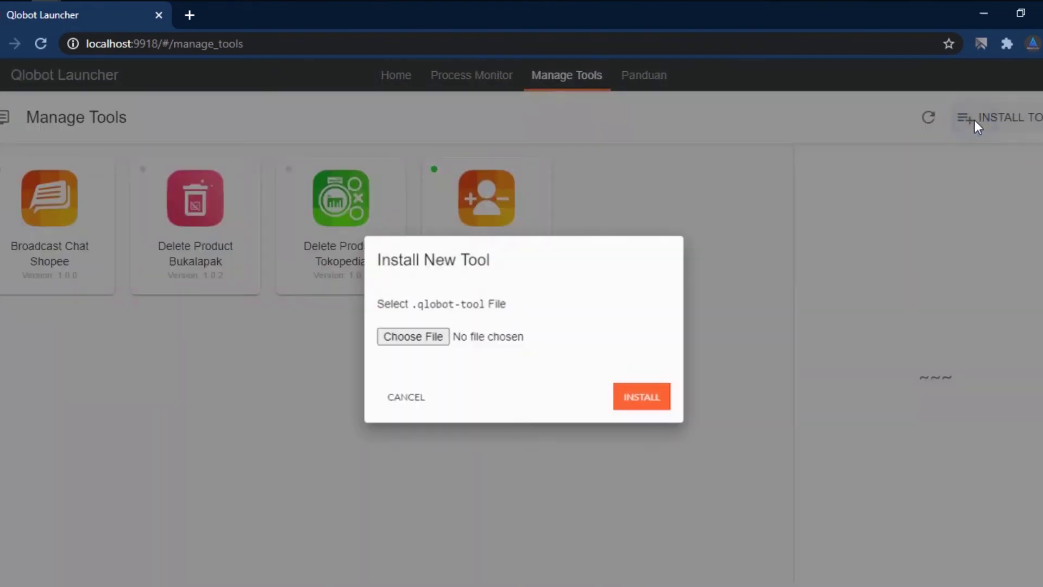
pyautogui.click(433, 338)
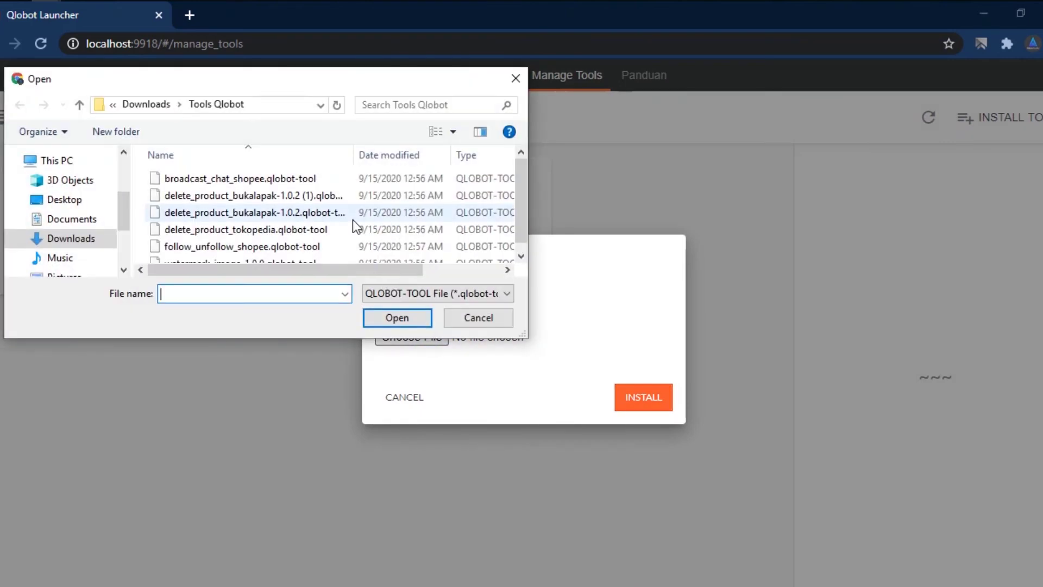
pyautogui.click(331, 259)
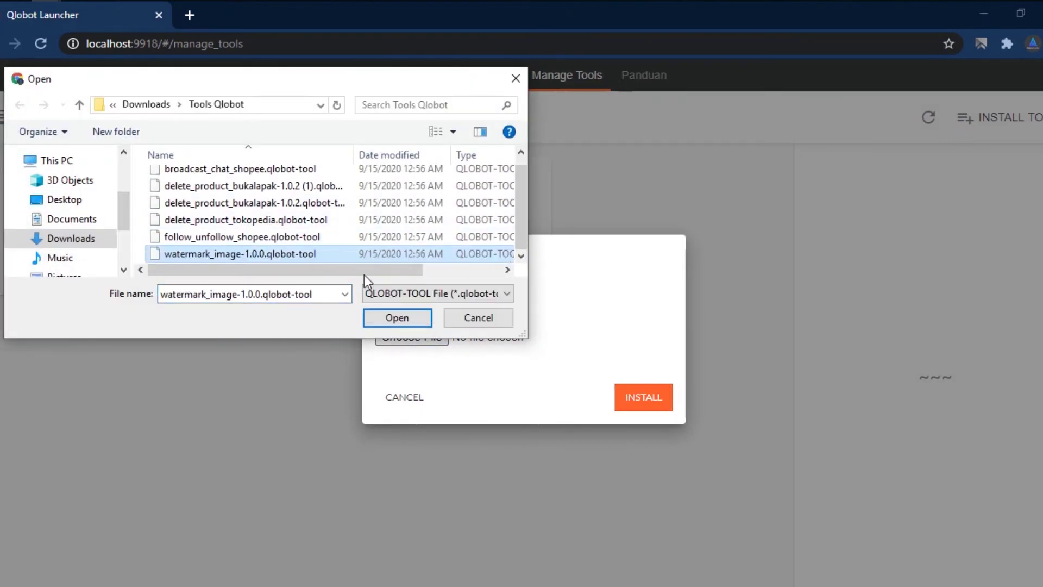
pyautogui.click(397, 317)
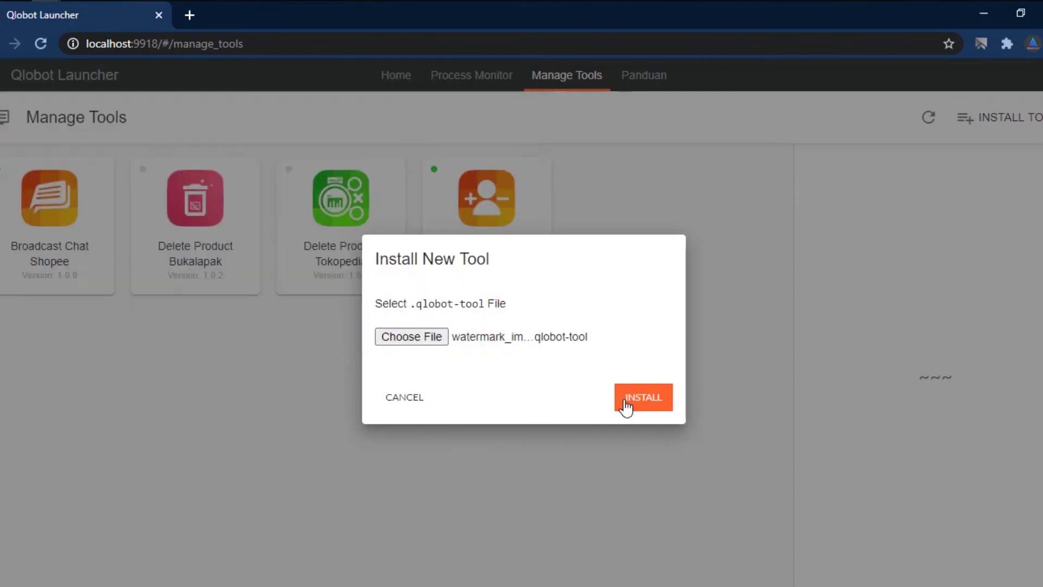
pyautogui.click(627, 403)
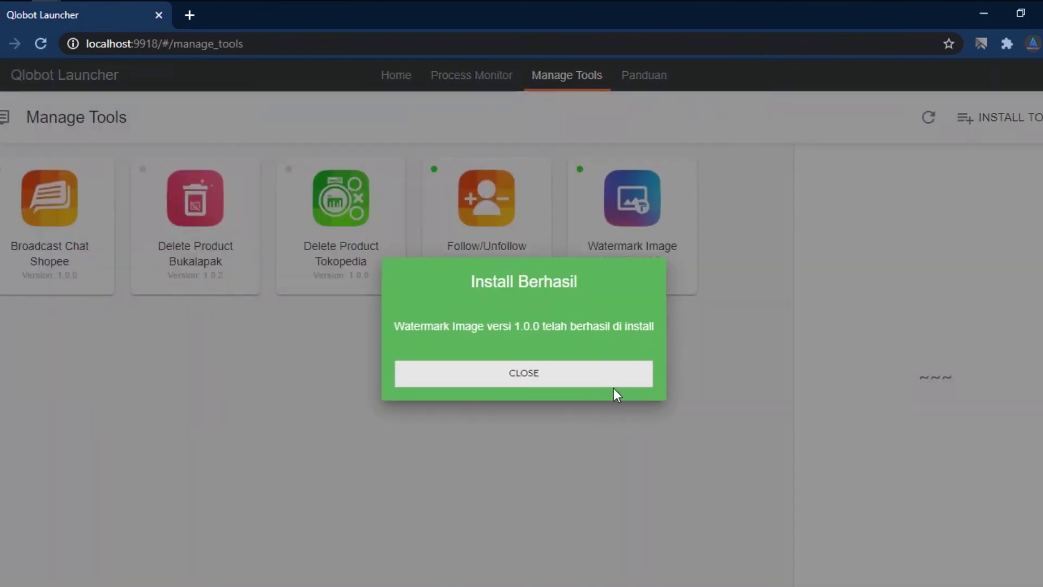
pyautogui.click(611, 385)
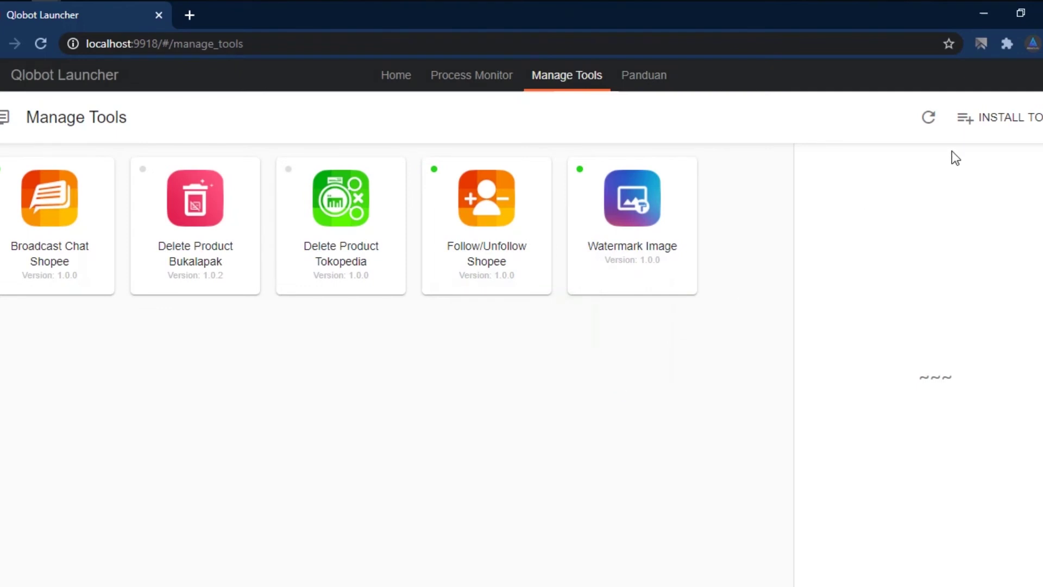
pyautogui.click(997, 121)
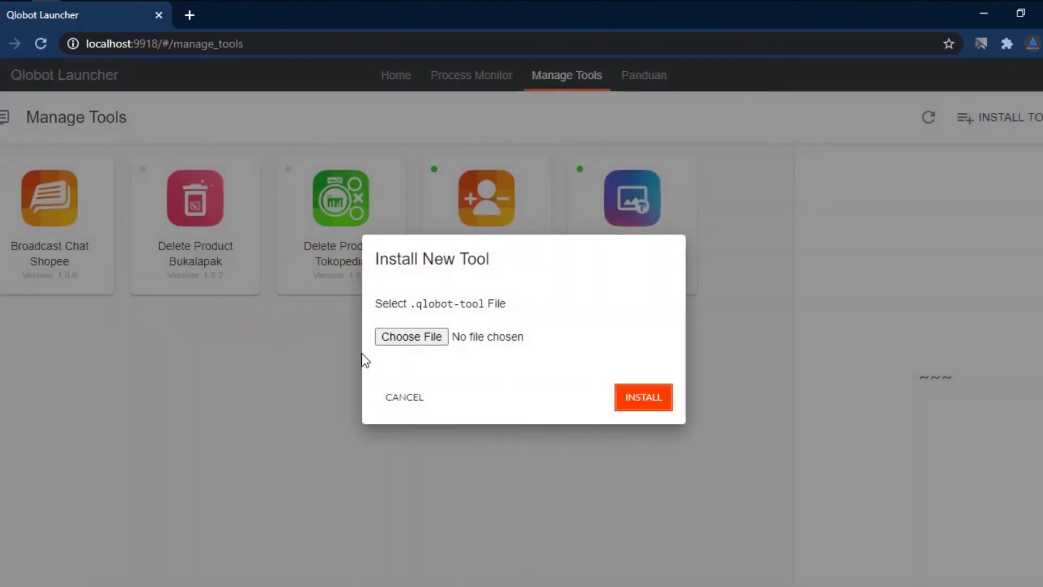
pyautogui.click(411, 341)
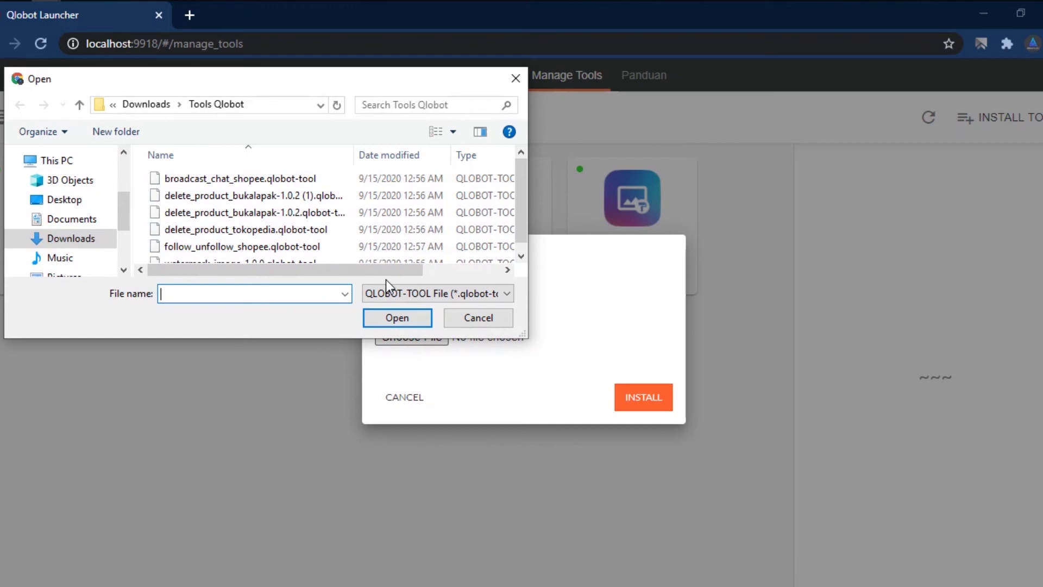
pyautogui.click(516, 82)
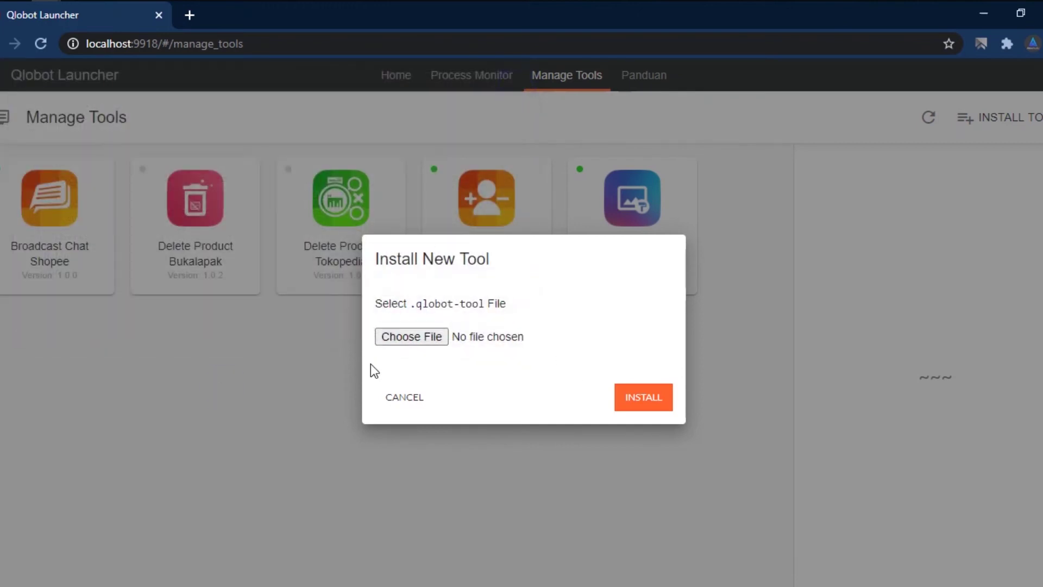
pyautogui.click(400, 412)
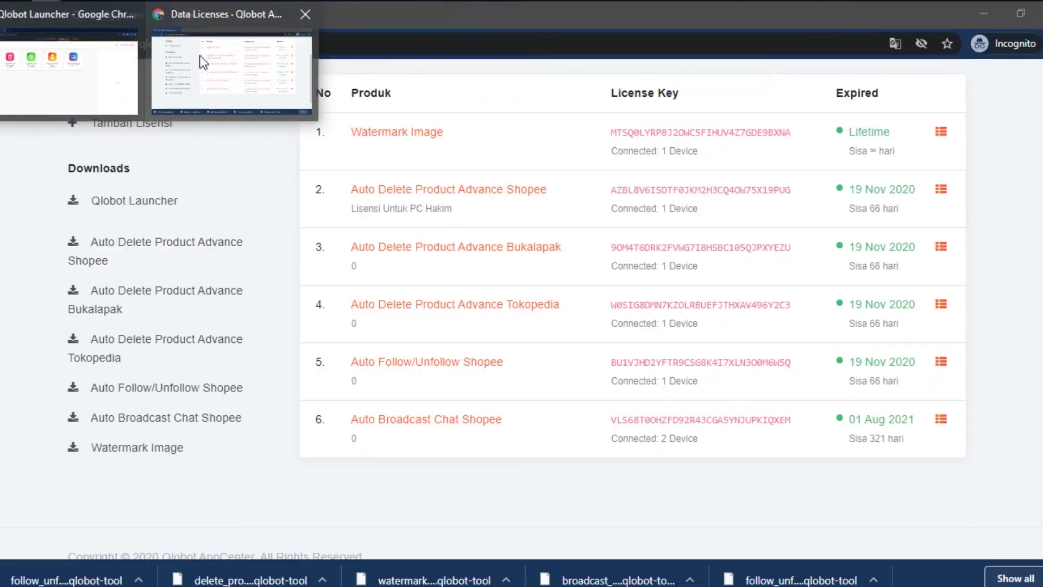
# - Download Auto Delete Product Advance Shopee from the Data Licenses page and move the file from Downloads into the Tools Qlobot folder
pyautogui.click(203, 61)
pyautogui.click(196, 259)
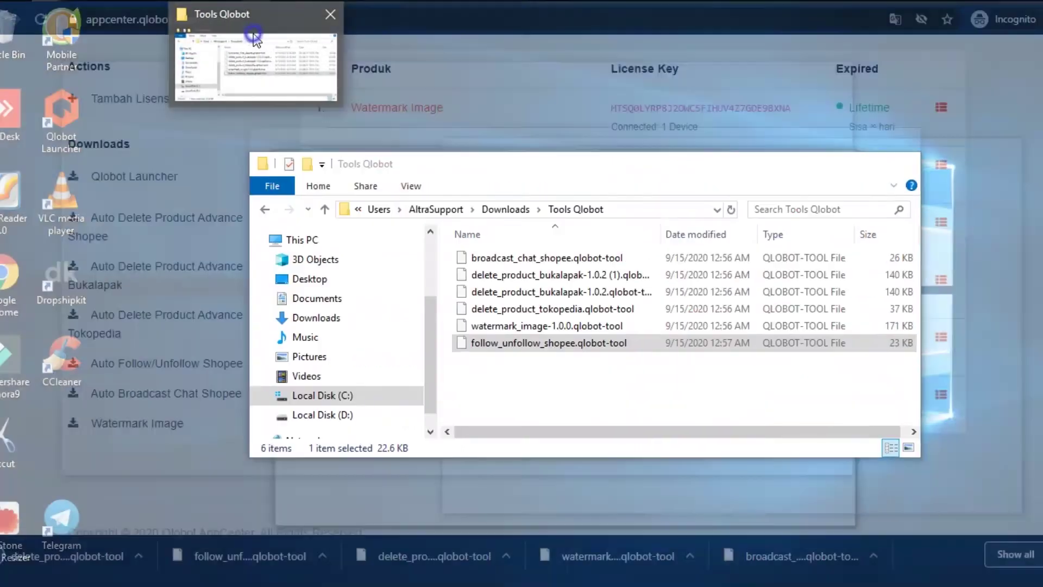
pyautogui.click(256, 39)
pyautogui.click(490, 210)
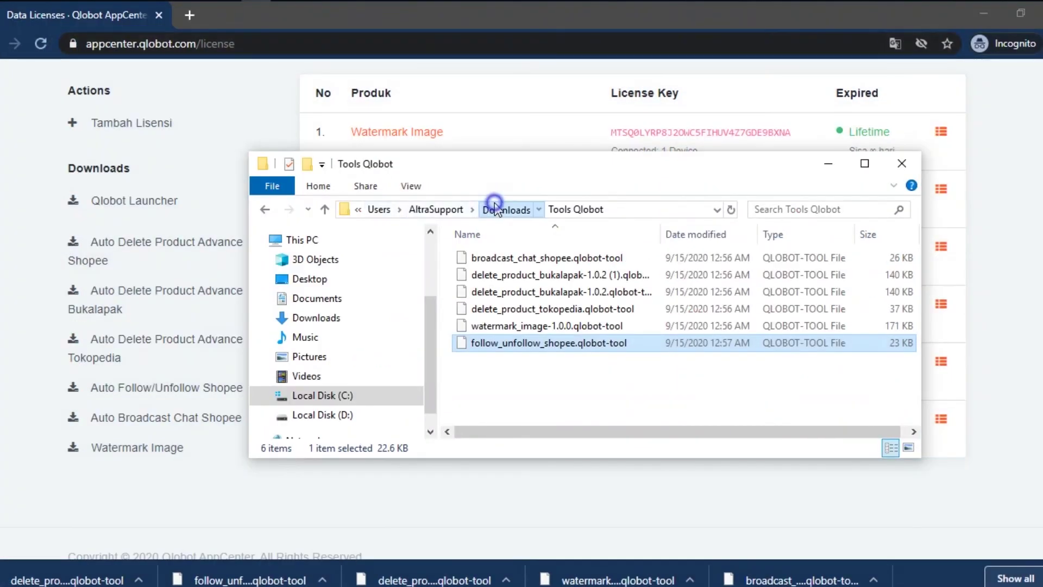
pyautogui.moveTo(679, 272); pyautogui.dragTo(598, 286)
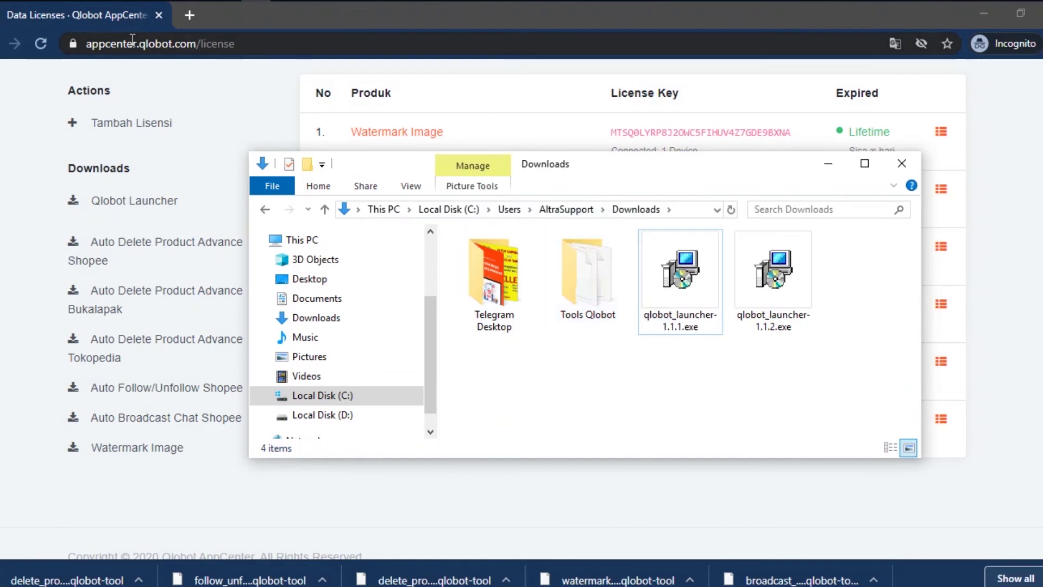
# - Back in Qlobot Launcher, install the Delete Product Shopee tool from delete_product_shopee-1.0.2.qlobot-tool and dismiss the result message
pyautogui.click(70, 55)
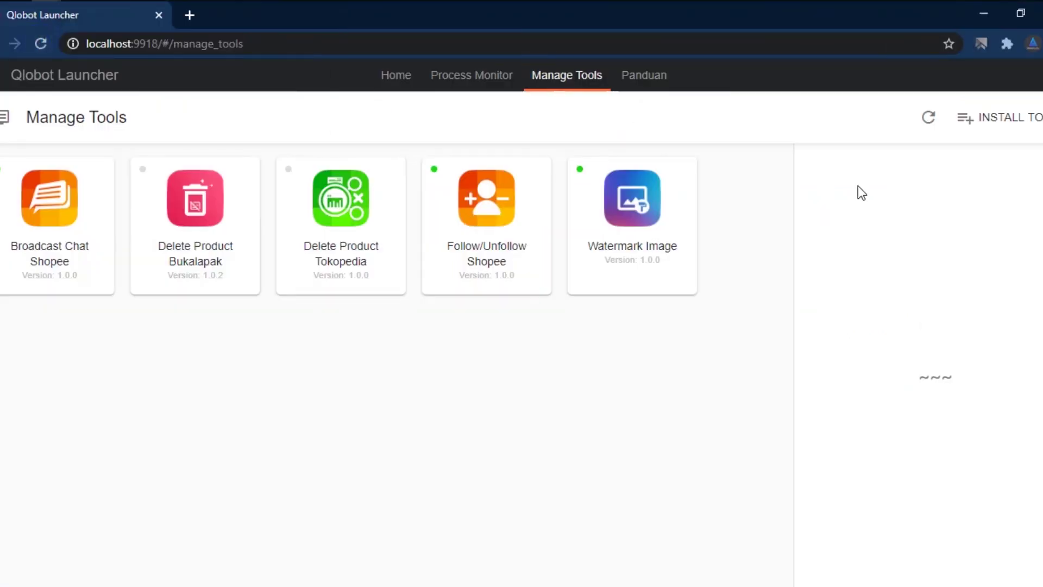
pyautogui.click(1025, 116)
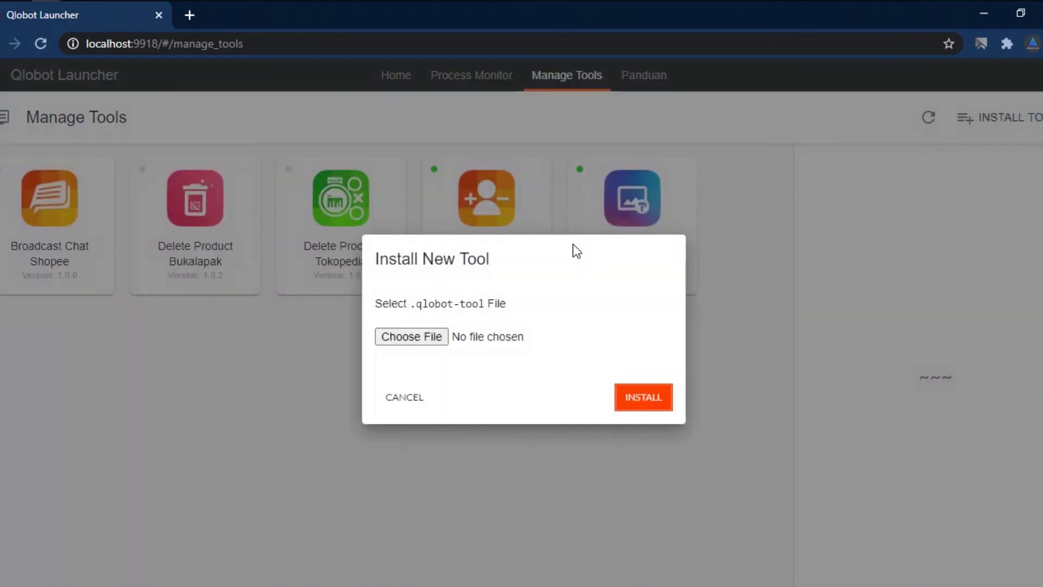
pyautogui.click(442, 335)
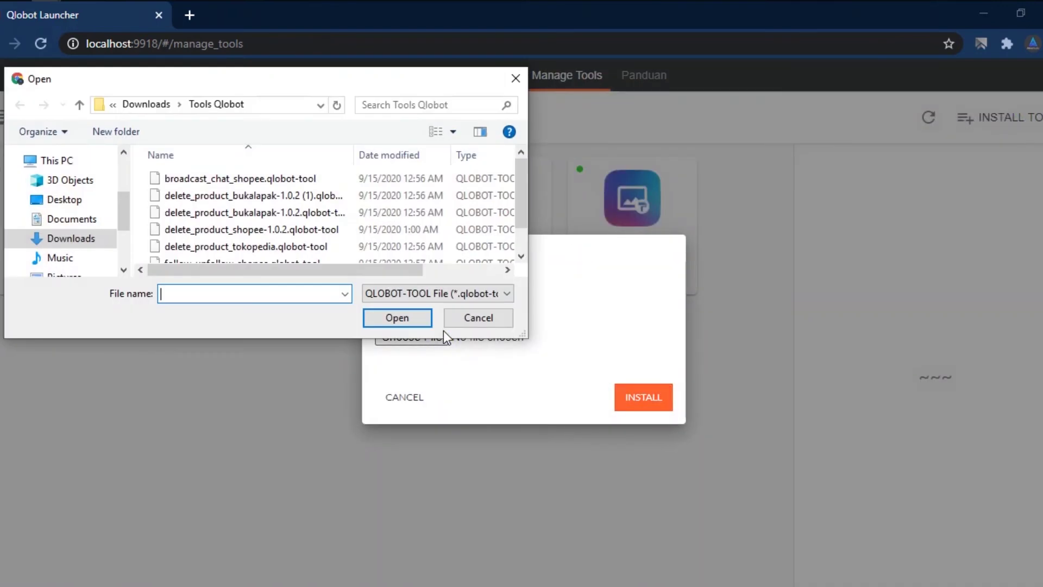
pyautogui.scroll(-1, 373, 190)
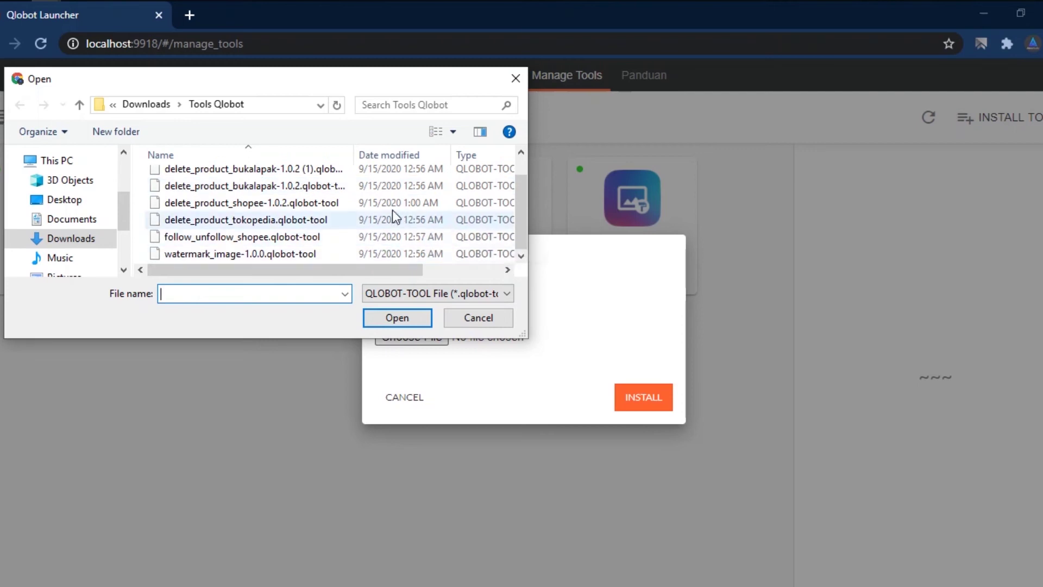
pyautogui.click(358, 204)
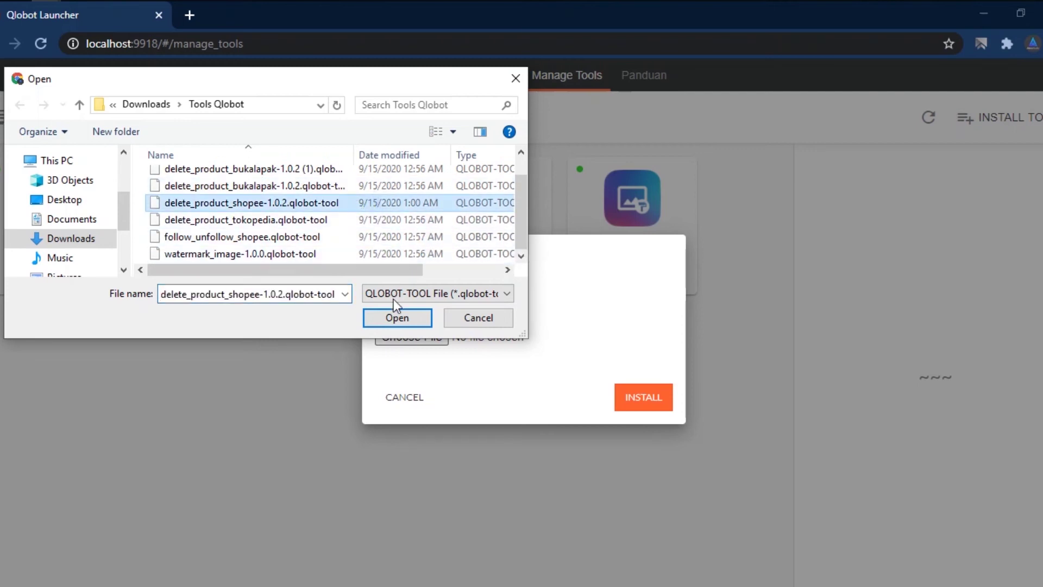
pyautogui.click(394, 319)
pyautogui.click(663, 402)
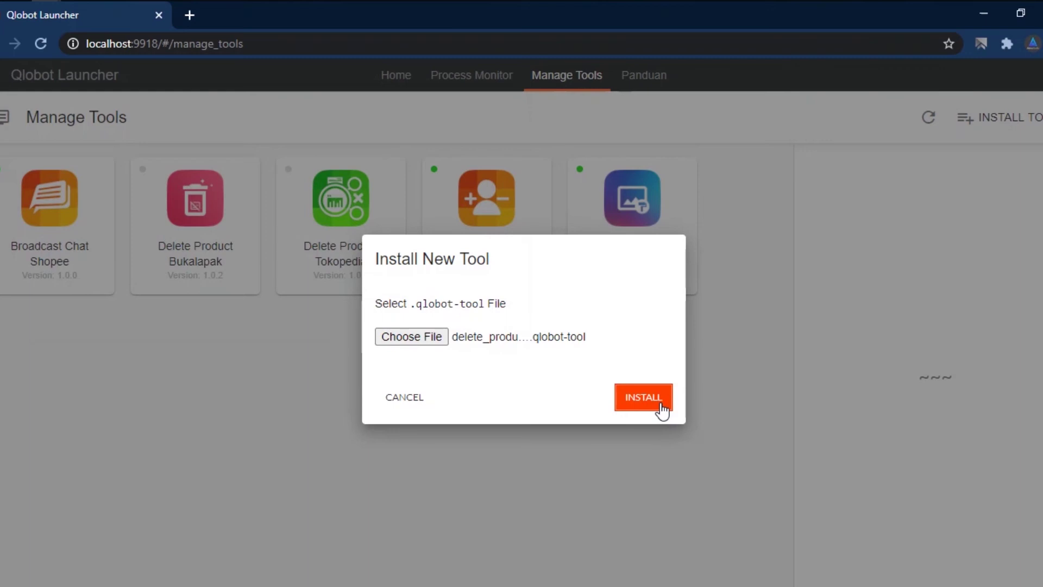
pyautogui.click(659, 401)
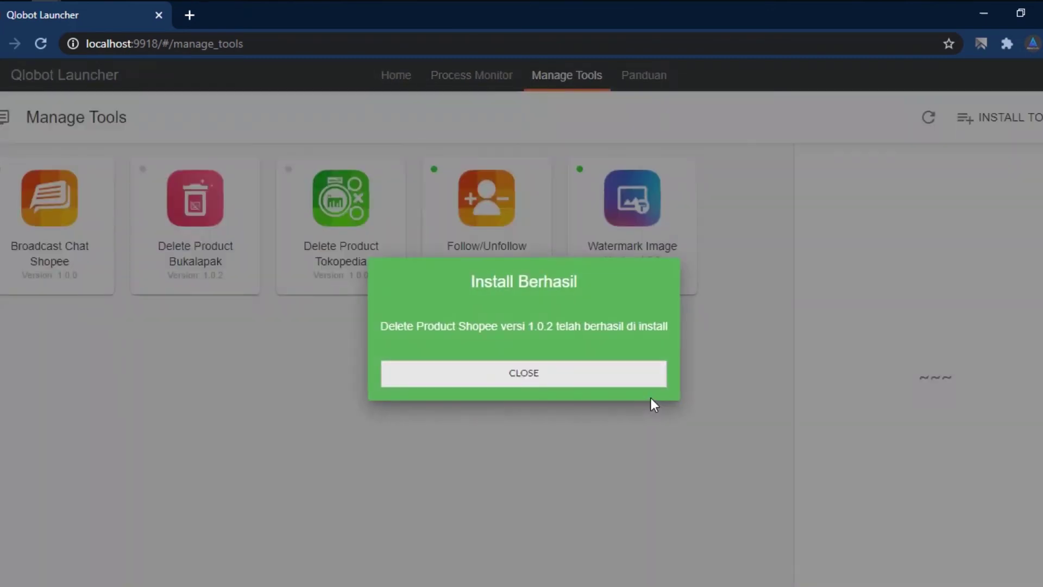
pyautogui.click(629, 384)
pyautogui.click(625, 378)
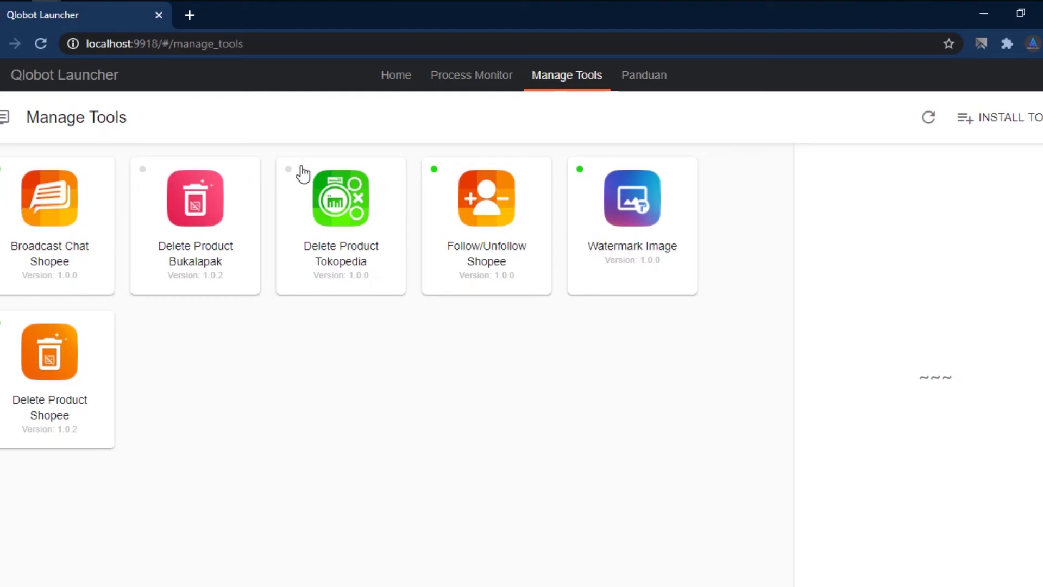
# - Examine the licence section and the licence key field in the Delete Product Tokopedia tool's details
pyautogui.moveTo(290, 172)
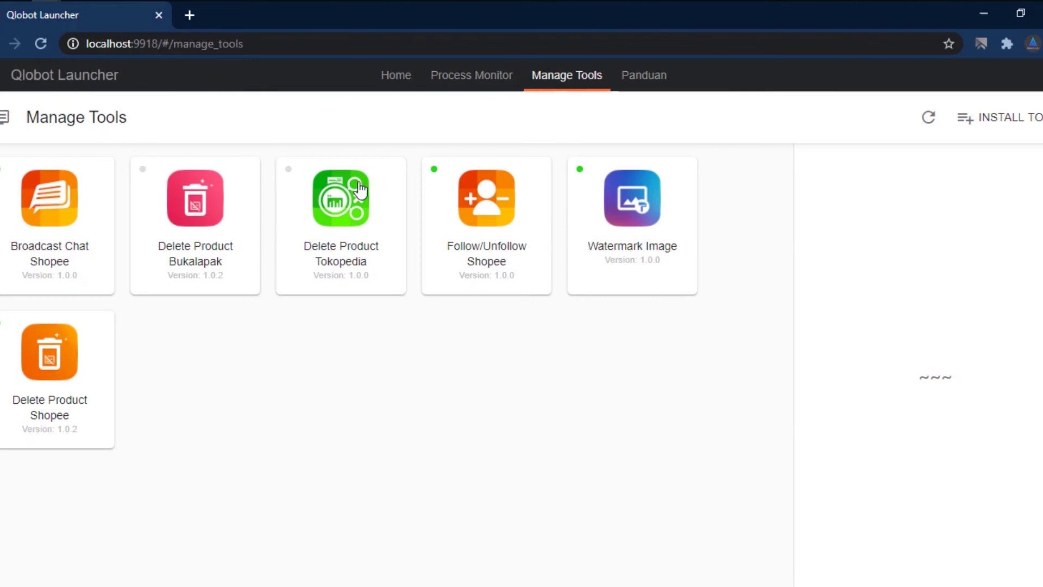
pyautogui.click(296, 174)
pyautogui.scroll(-2, 917, 265)
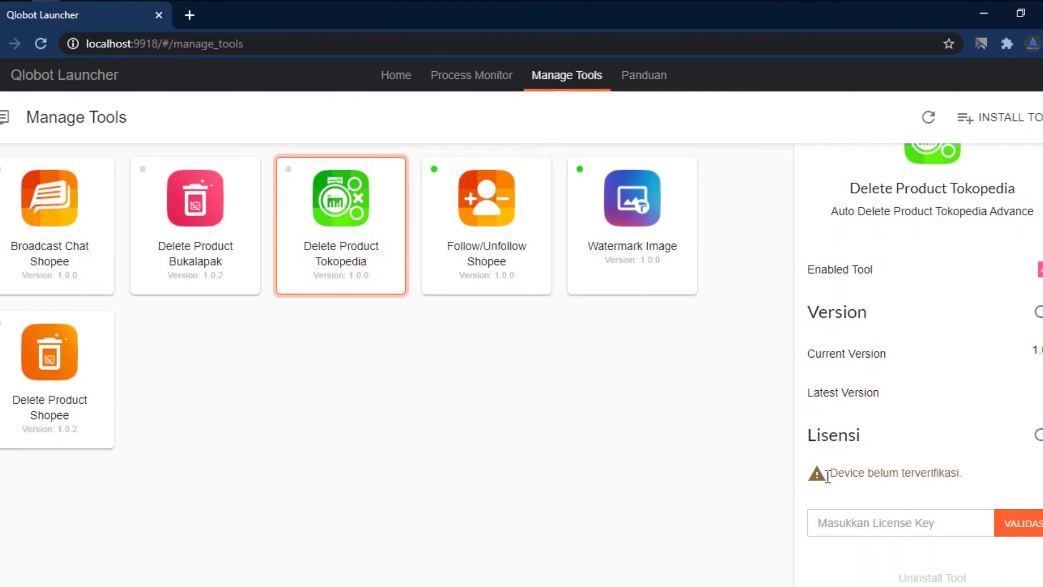
pyautogui.click(842, 521)
pyautogui.click(842, 520)
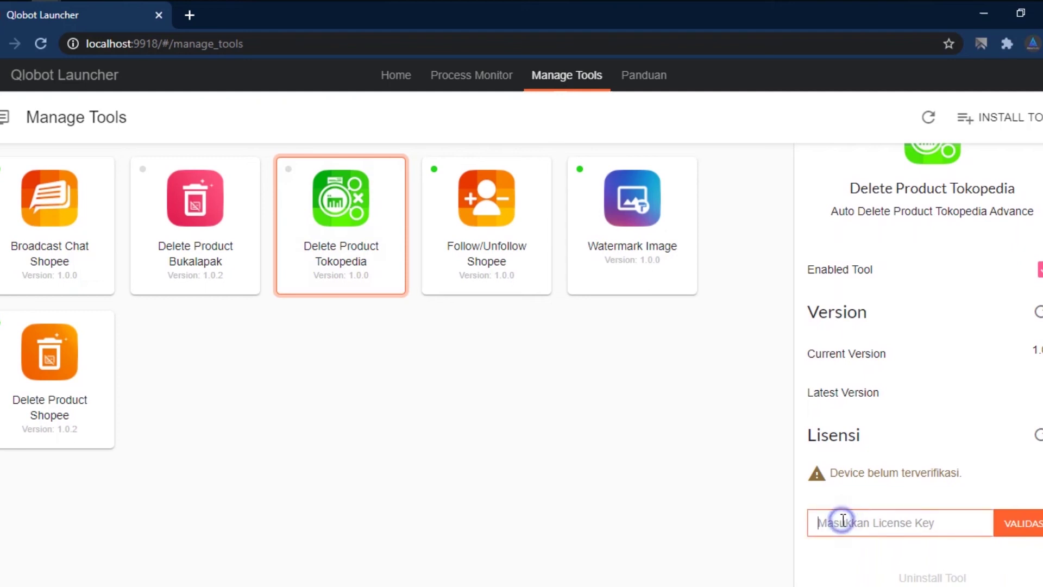
pyautogui.click(654, 402)
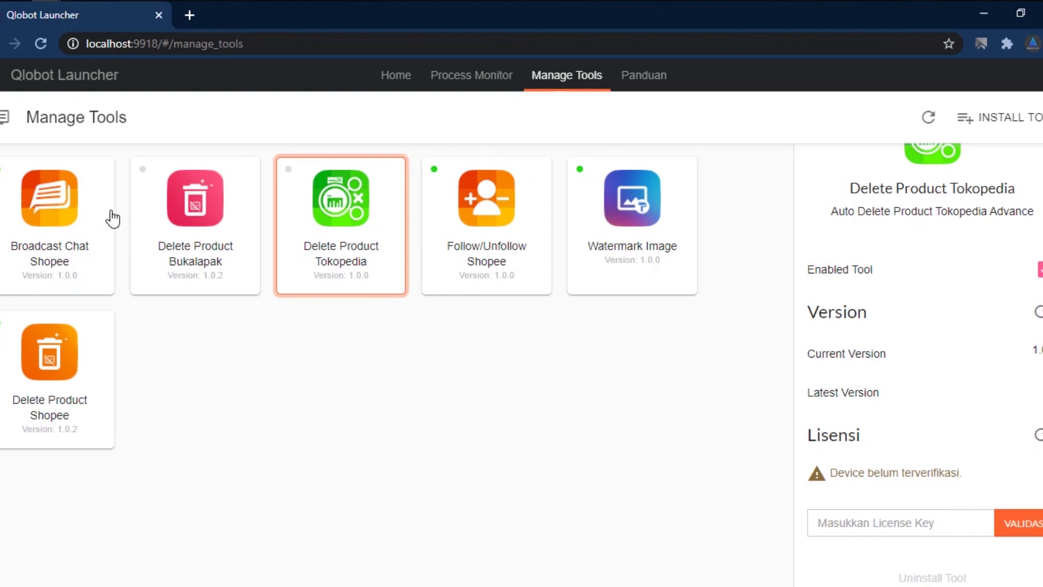
# - Select the Delete Product Bukalapak tool and copy the Auto Delete Product Advance Bukalapak licence key from the Data Licenses page
pyautogui.click(151, 200)
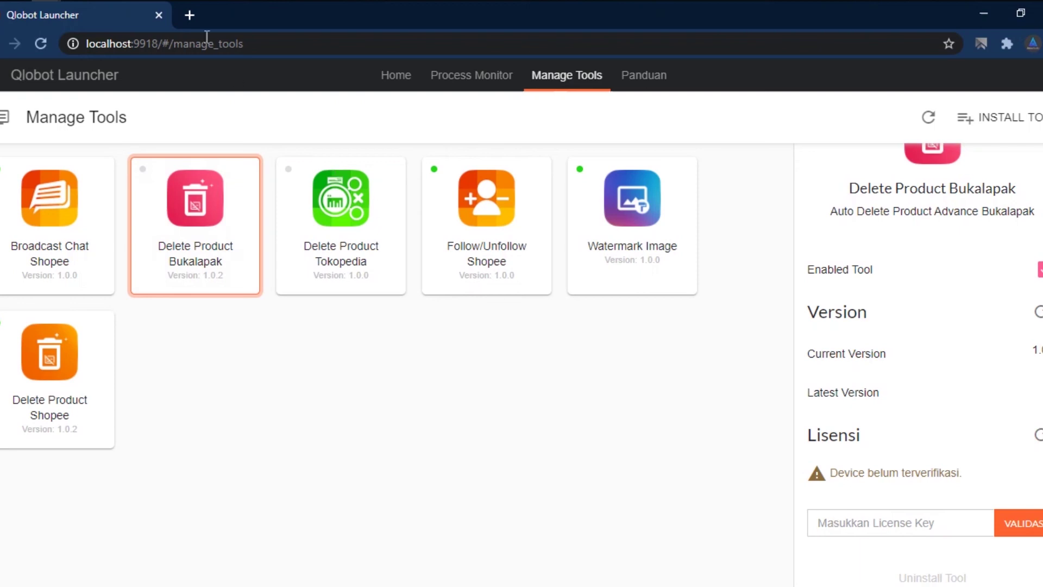
pyautogui.moveTo(81, 0)
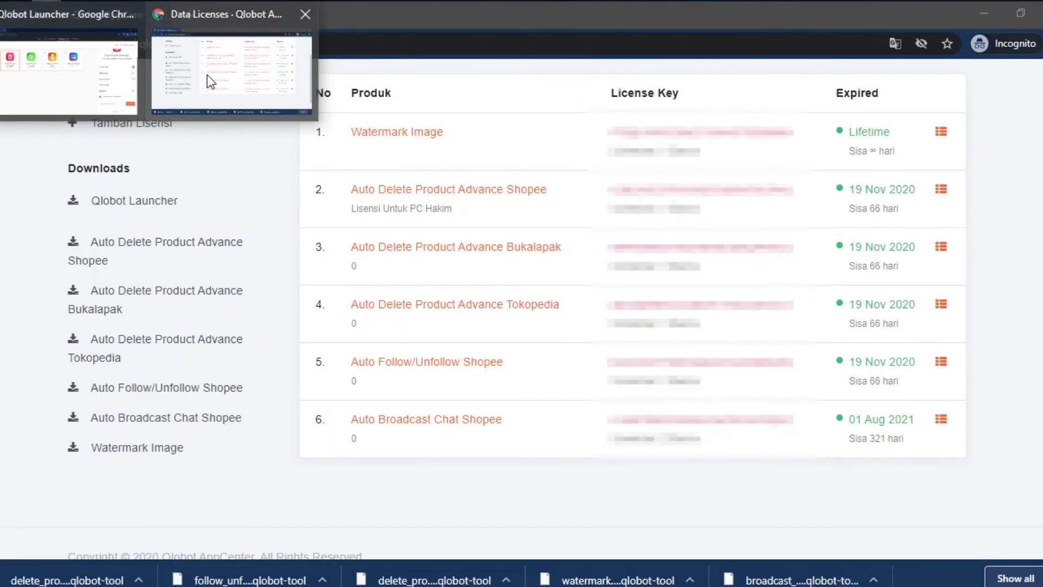
pyautogui.click(207, 74)
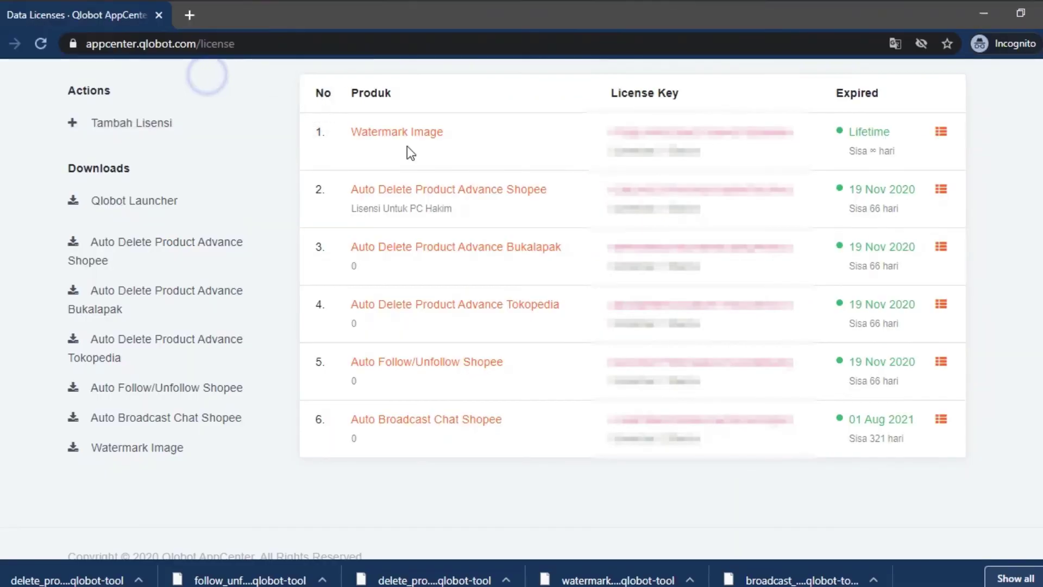
pyautogui.doubleClick(632, 250)
pyautogui.rightClick(631, 250)
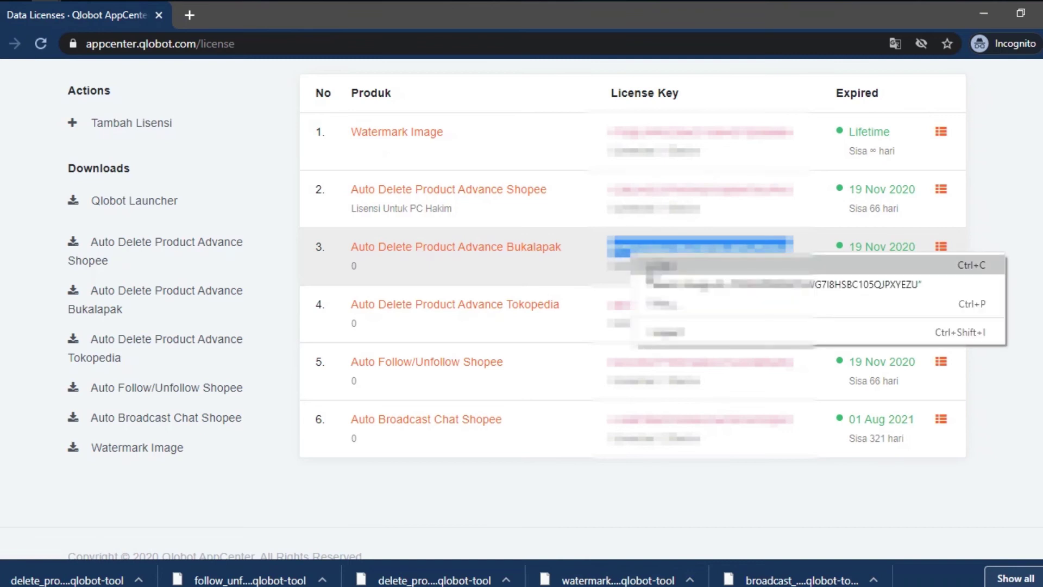
pyautogui.click(649, 265)
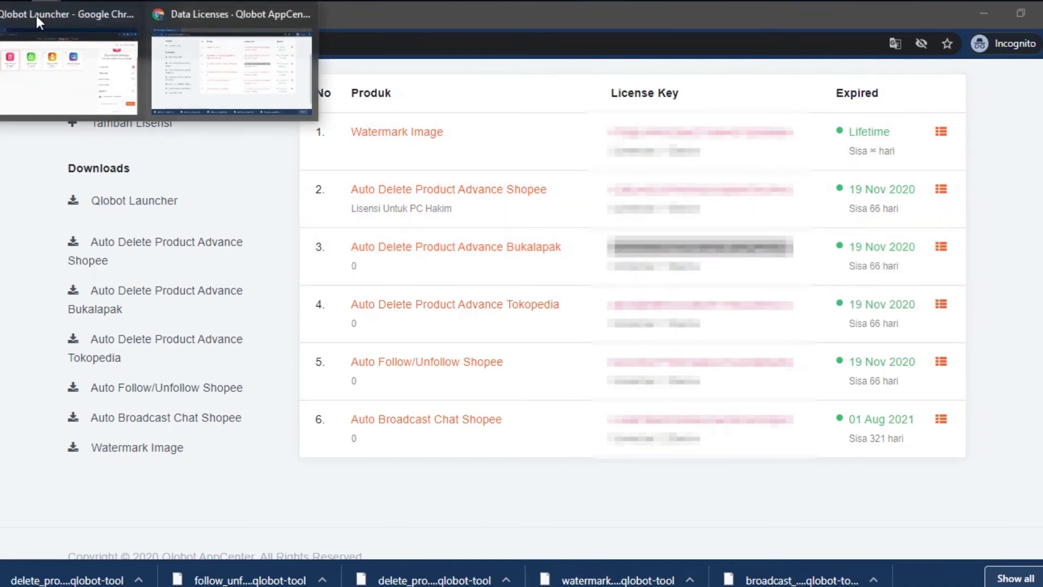
# - Paste the licence key into the Delete Product Bukalapak tool's licence field in Qlobot Launcher, validate it and dismiss the result message
pyautogui.click(70, 62)
pyautogui.click(864, 525)
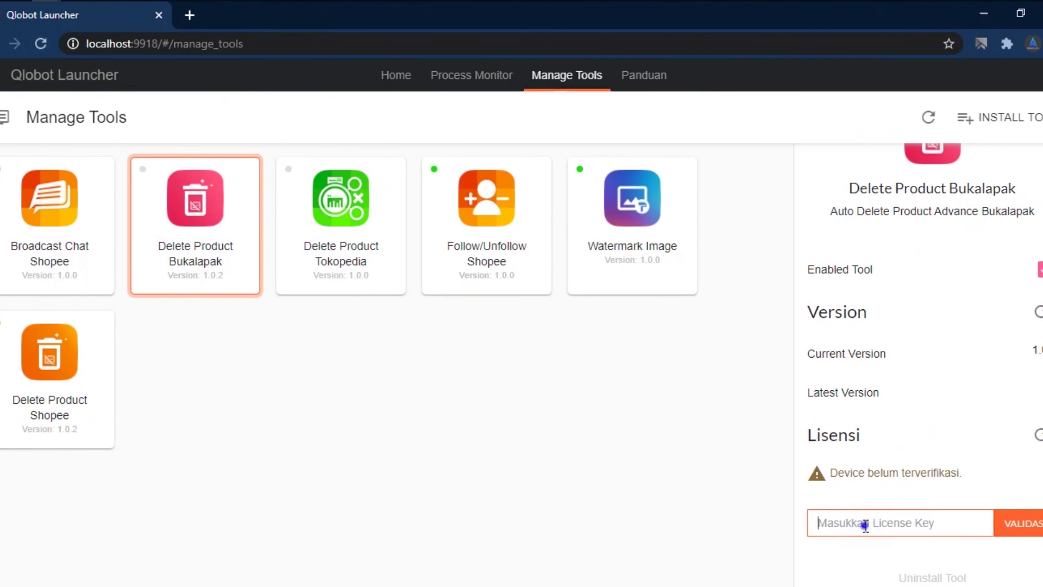
pyautogui.rightClick(865, 526)
pyautogui.click(905, 374)
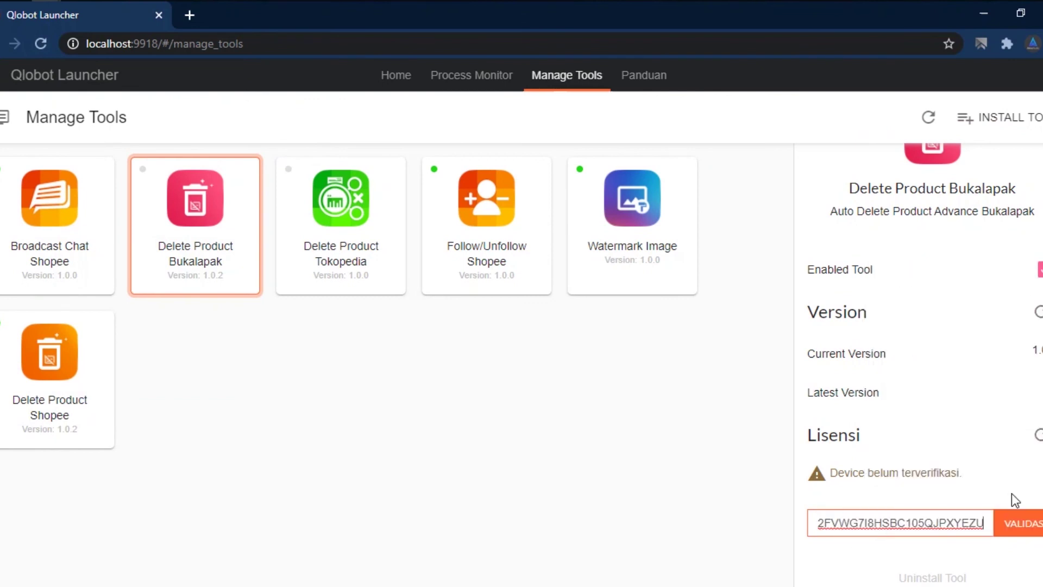
pyautogui.click(1029, 525)
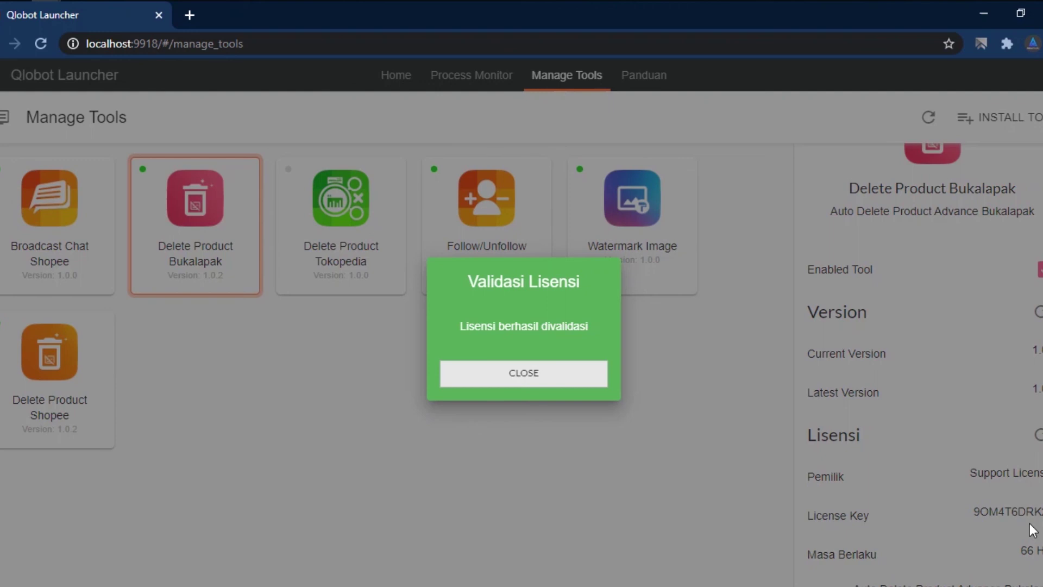
pyautogui.click(509, 381)
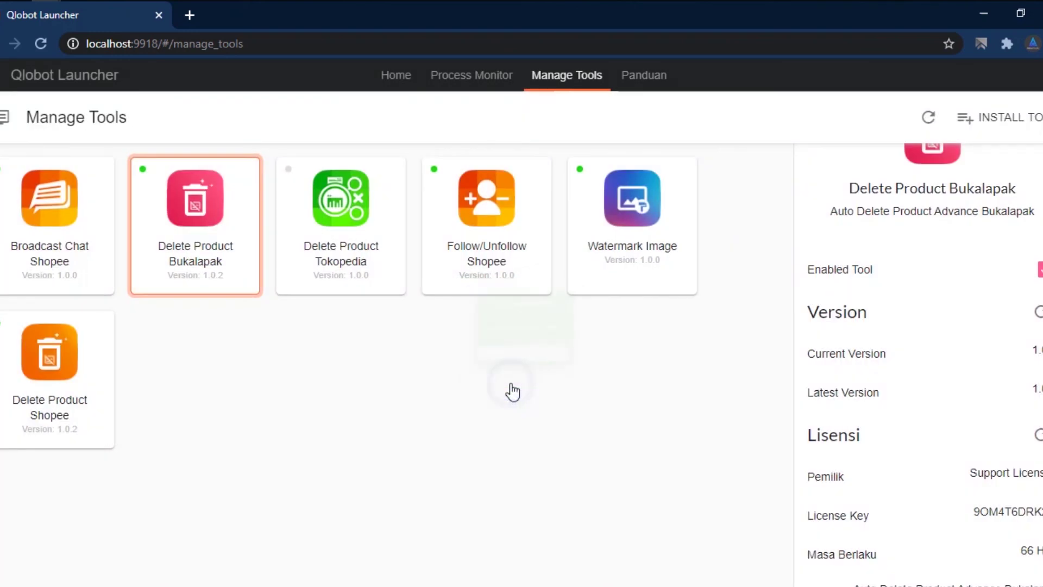
# - Select the Delete Product Tokopedia tool and copy the Auto Delete Product Advance Tokopedia licence key from the Data Licenses page
pyautogui.click(344, 164)
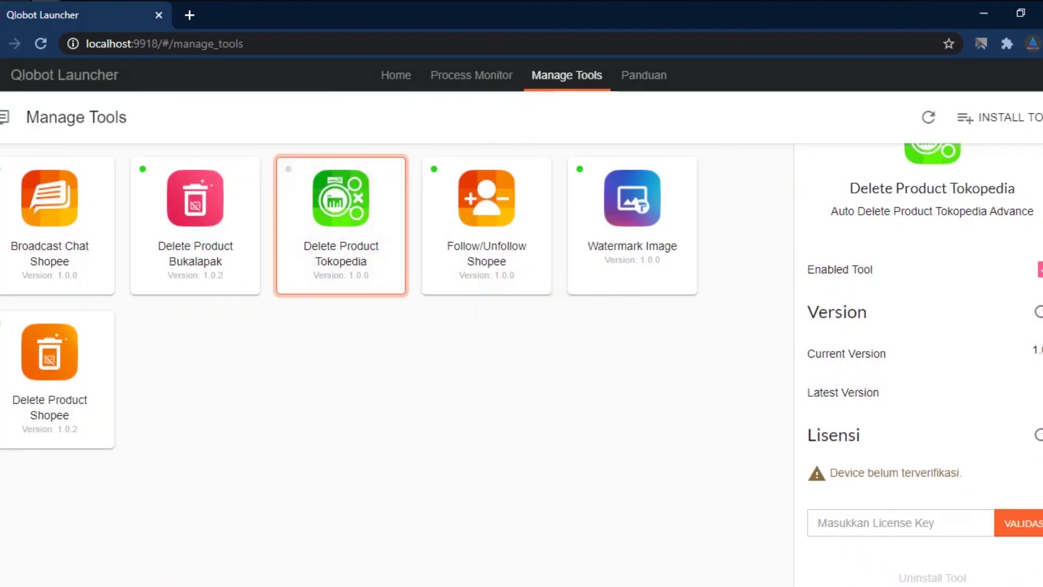
pyautogui.moveTo(319, 89)
pyautogui.click(240, 66)
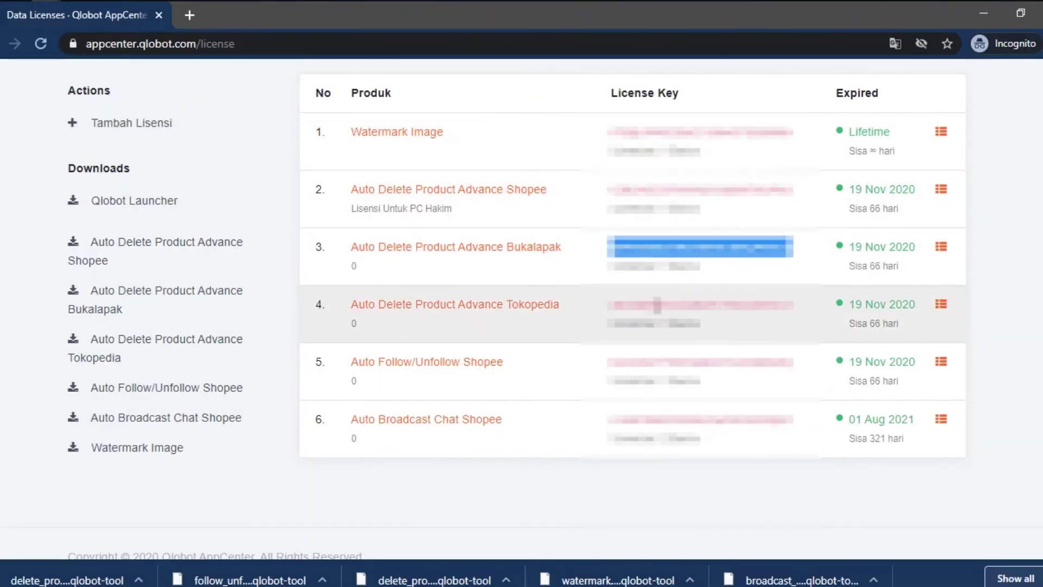
pyautogui.doubleClick(655, 302)
pyautogui.rightClick(656, 306)
pyautogui.click(684, 320)
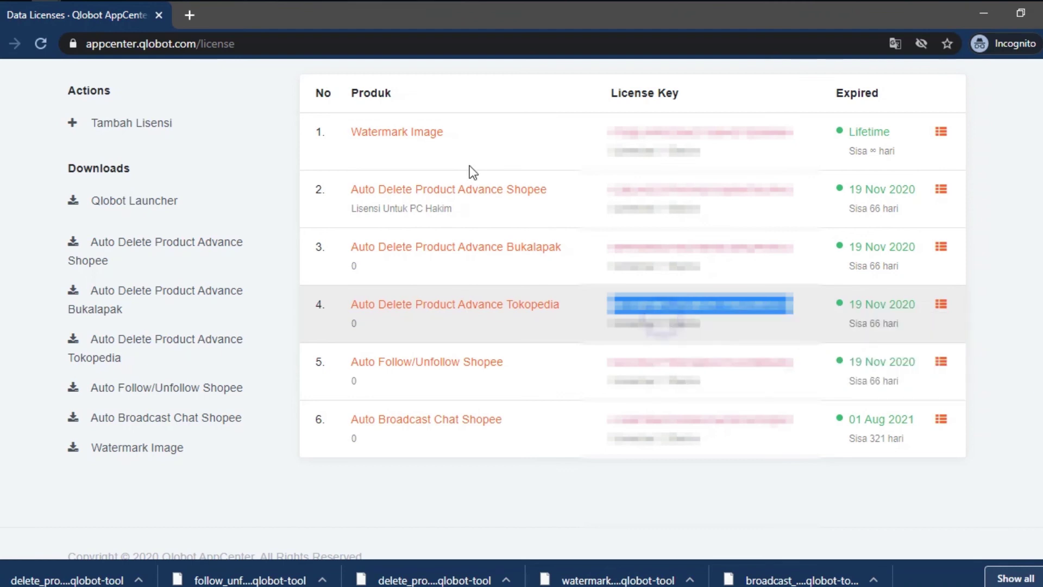
# - Paste the licence key into the Delete Product Tokopedia tool's licence field in Qlobot Launcher, validate it and dismiss the result message
pyautogui.click(72, 62)
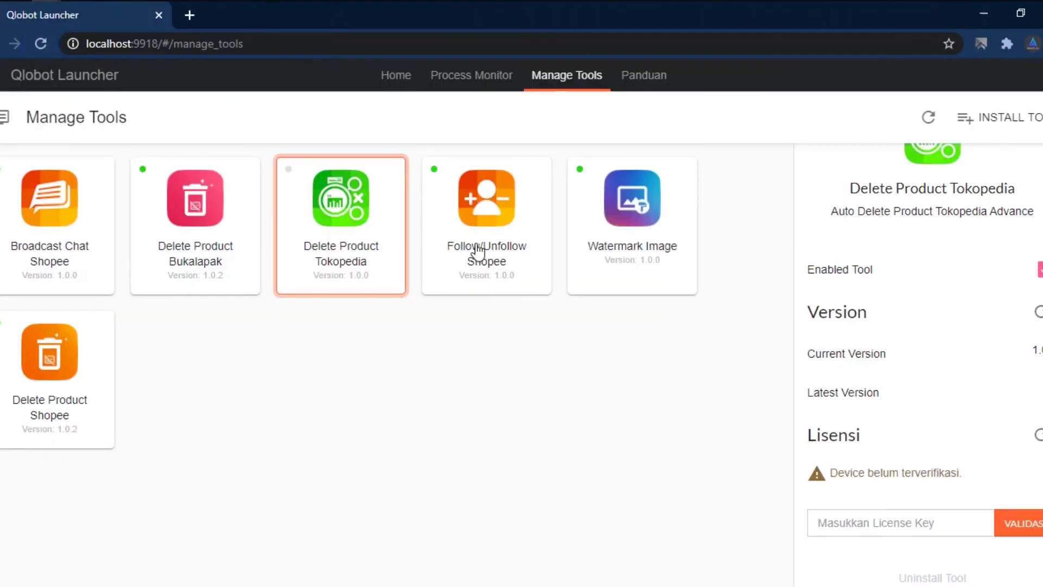
pyautogui.click(838, 526)
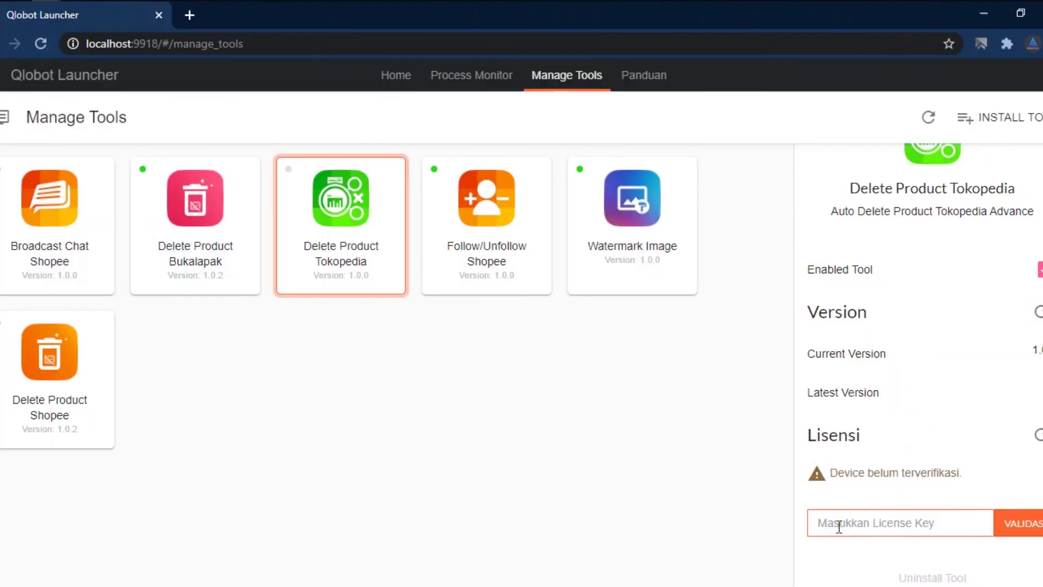
pyautogui.rightClick(838, 526)
pyautogui.click(879, 383)
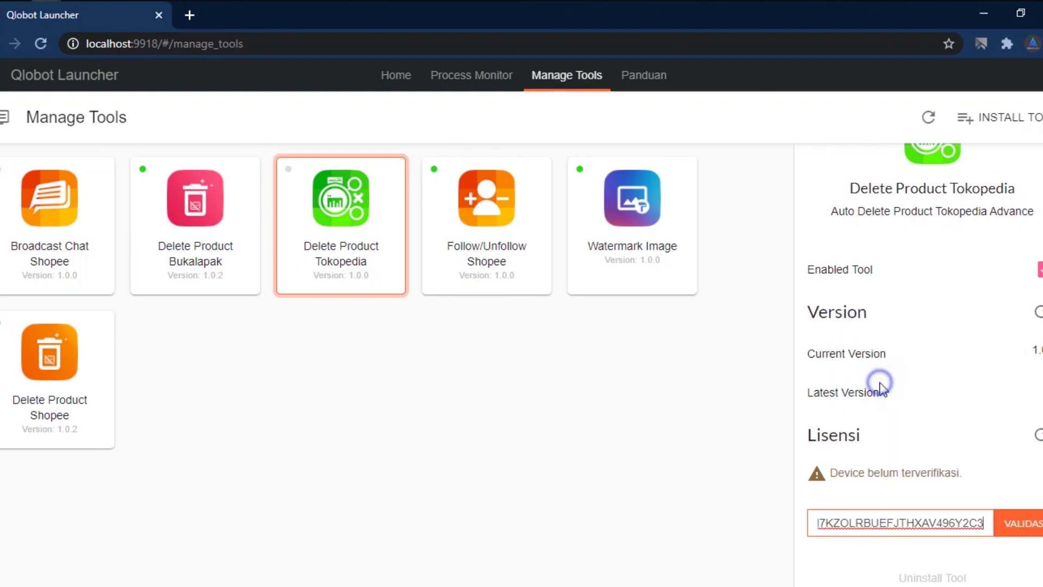
pyautogui.click(1024, 533)
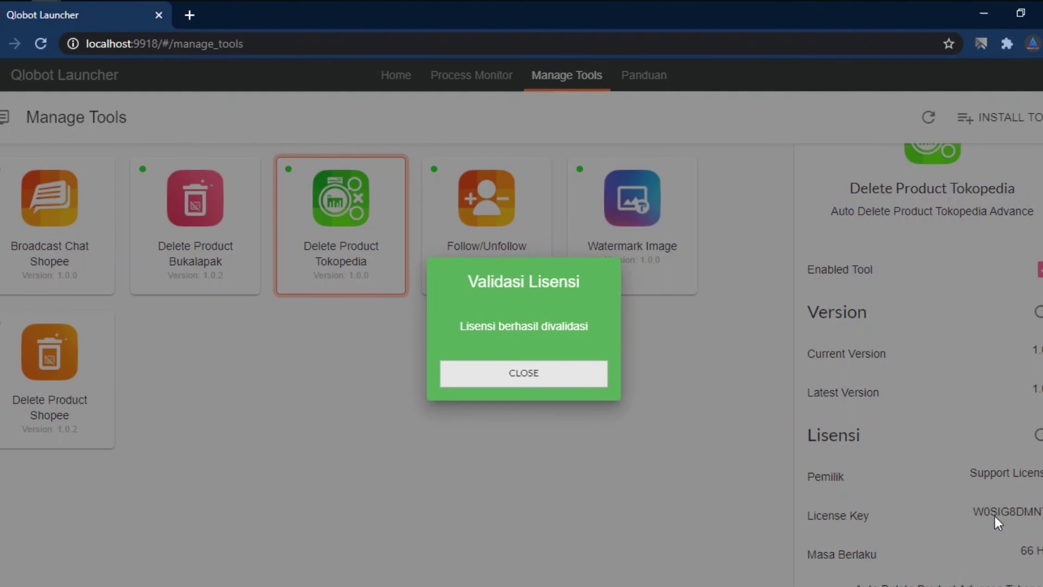
pyautogui.click(521, 385)
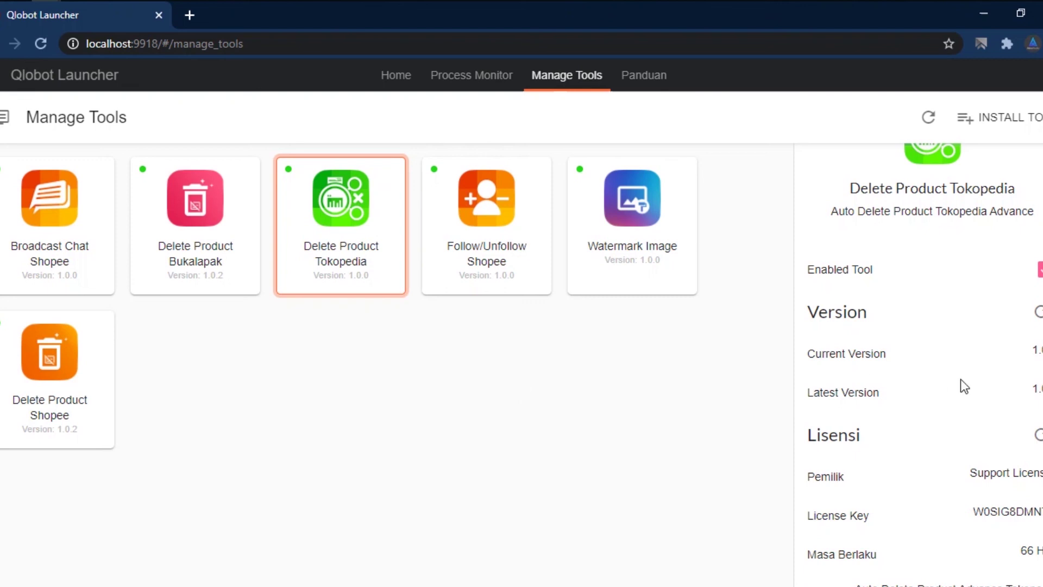
# - Disable the Delete Product Tokopedia tool and enable it again, two times in a row
pyautogui.scroll(-1, 960, 380)
pyautogui.click(1038, 207)
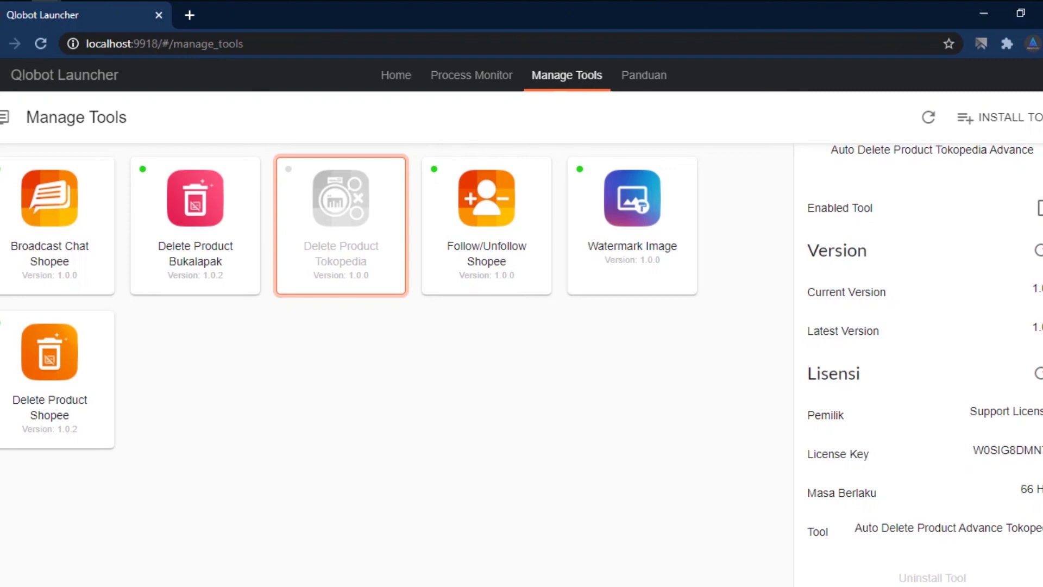
pyautogui.click(1038, 207)
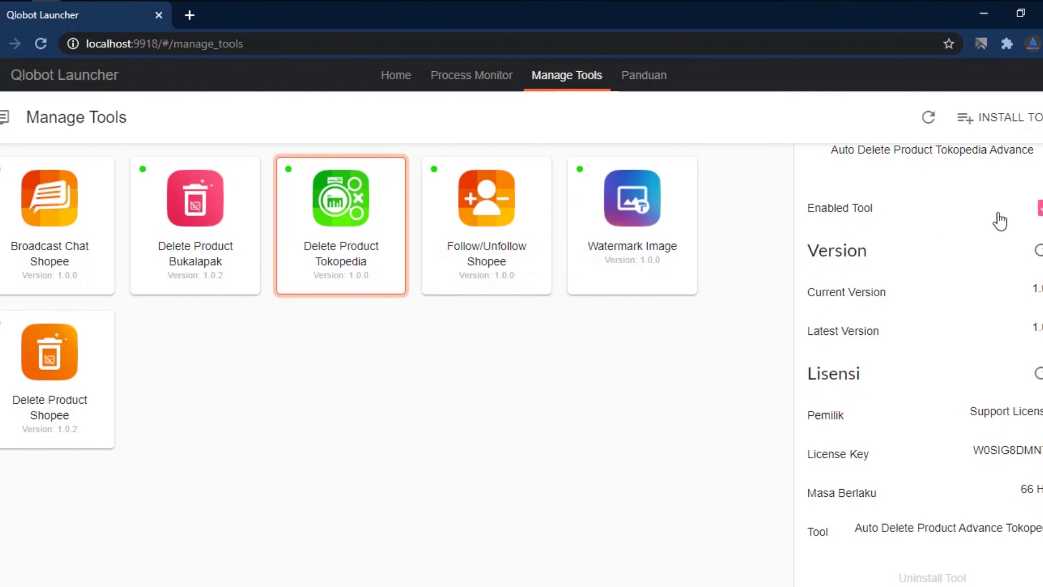
pyautogui.click(1038, 208)
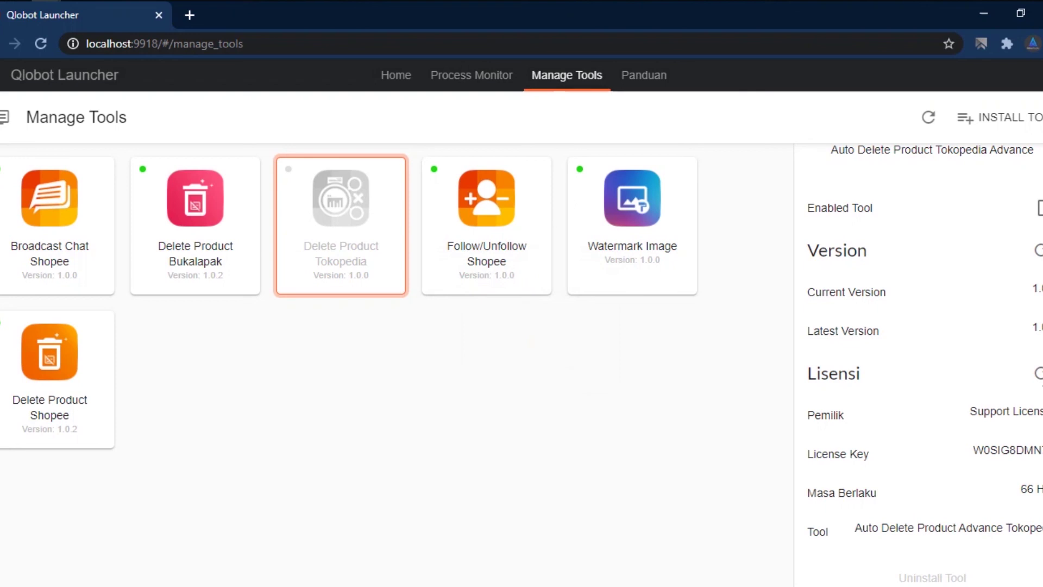
pyautogui.click(1038, 208)
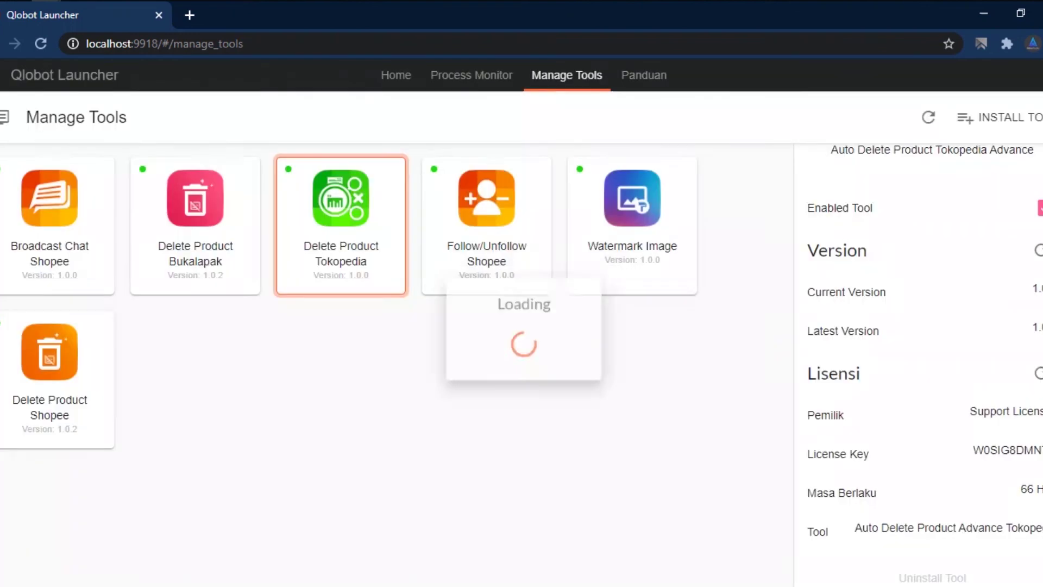
# - Leave tool management and open the Automations Home page with the installed tools
pyautogui.scroll(3, 995, 222)
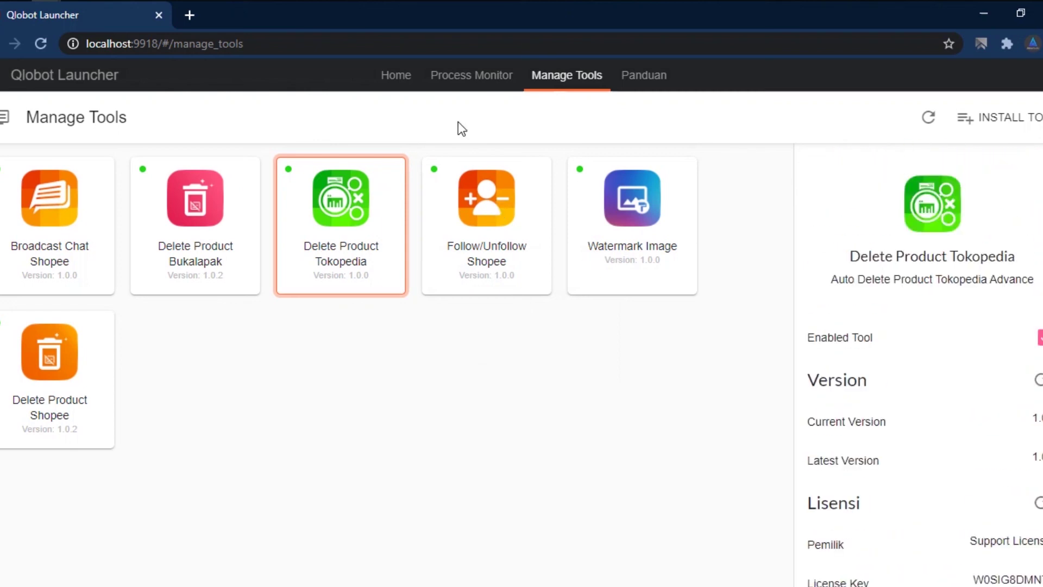
pyautogui.click(396, 78)
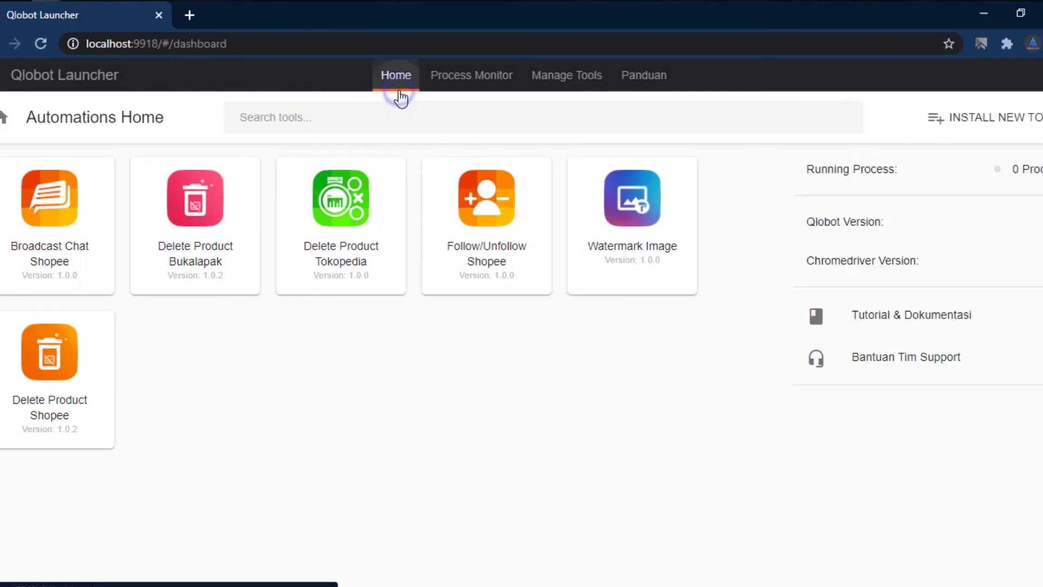